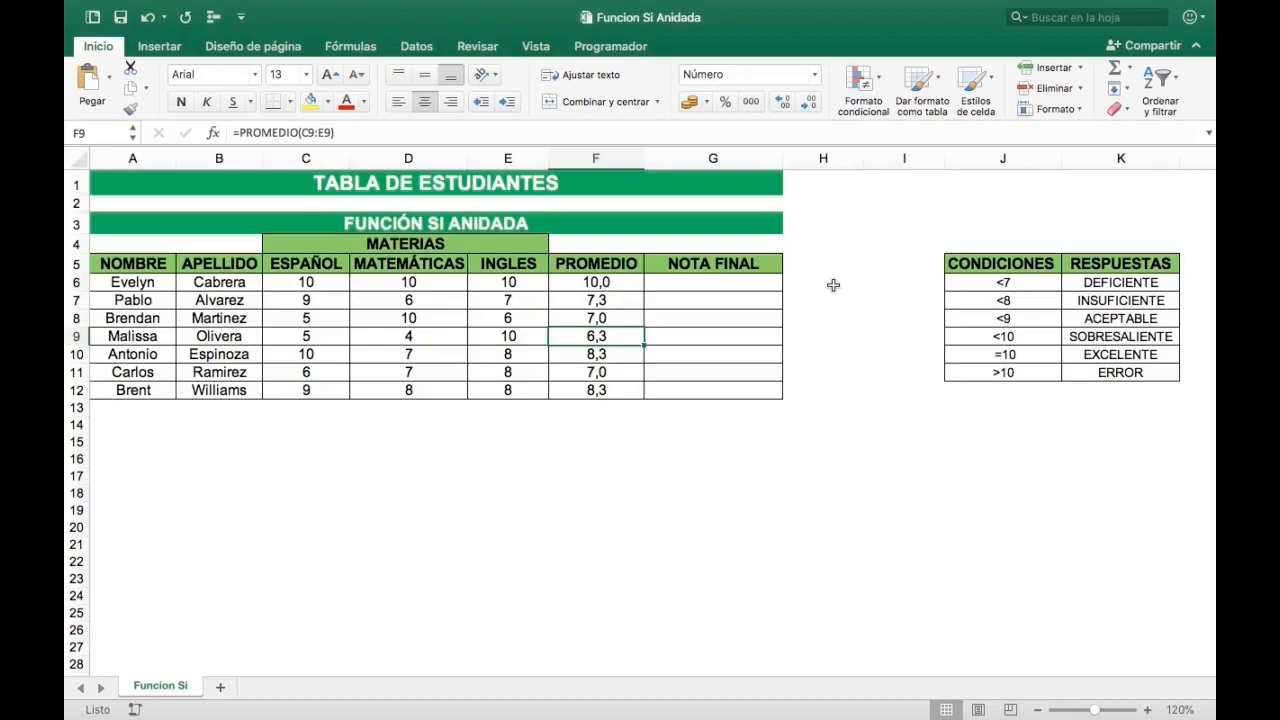
key("Up")
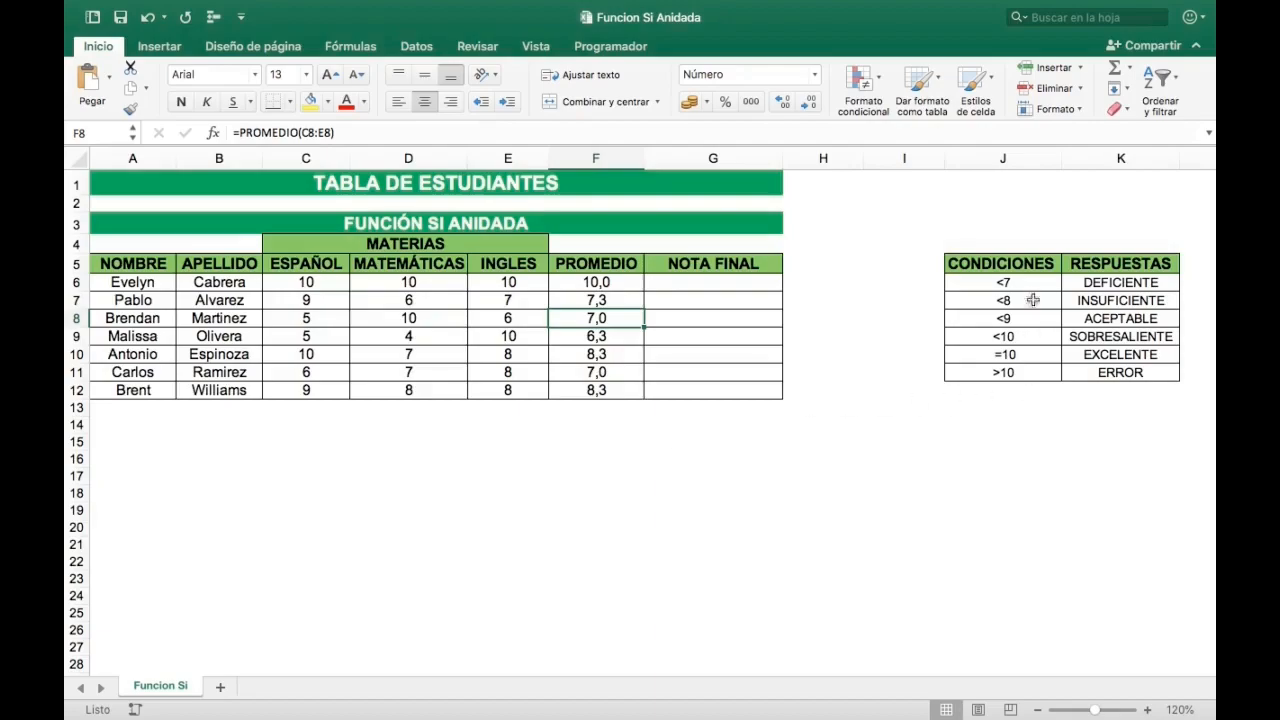
left_click_drag(1090, 280, 1100, 352)
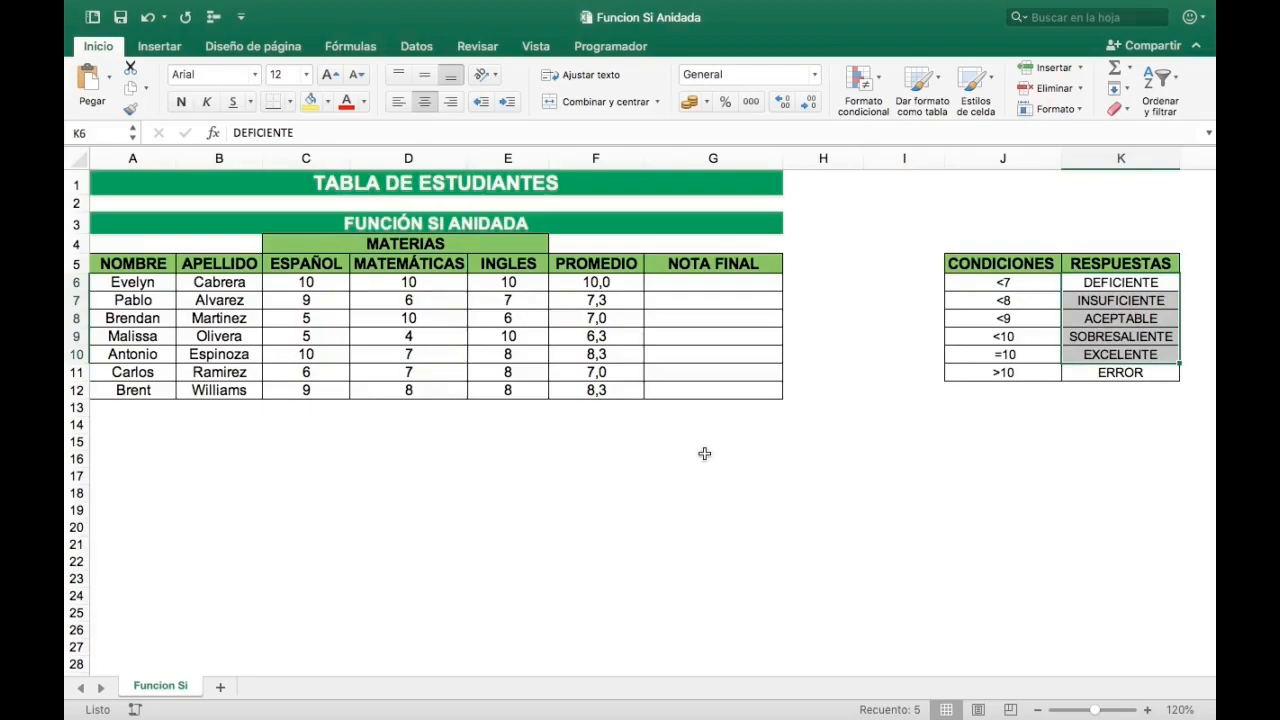
left_click_drag(707, 280, 709, 378)
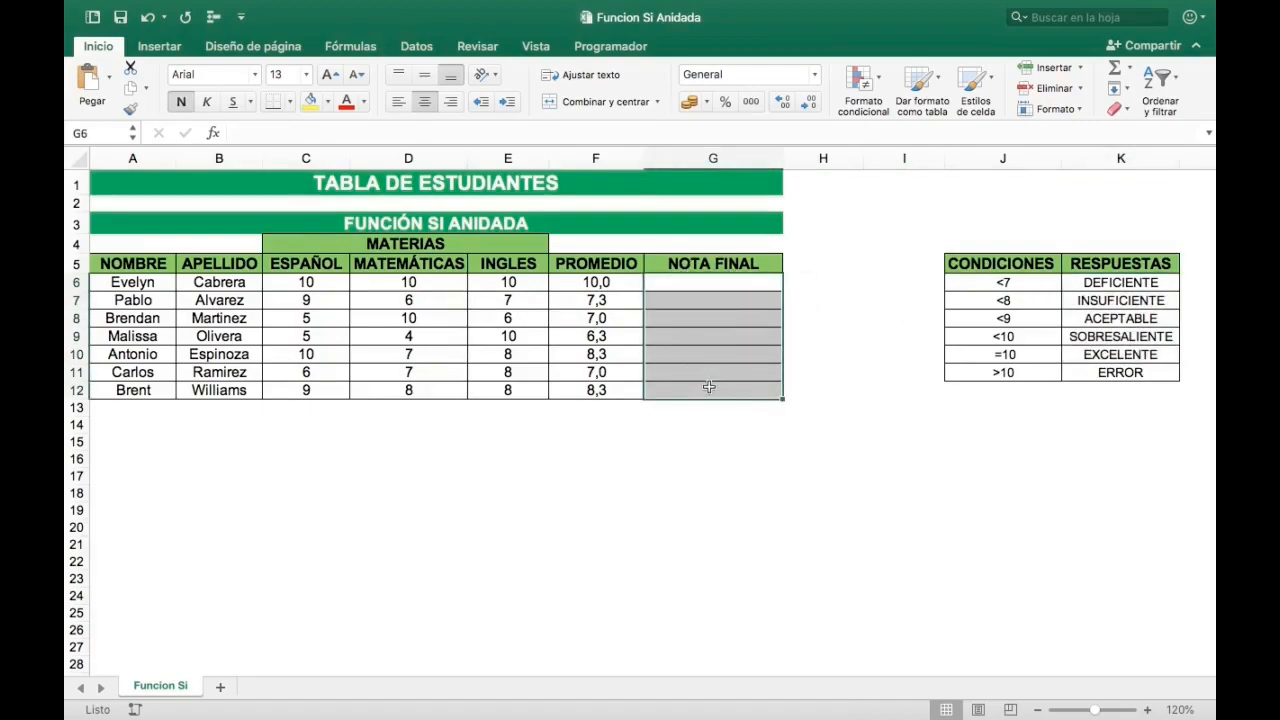
left_click(690, 459)
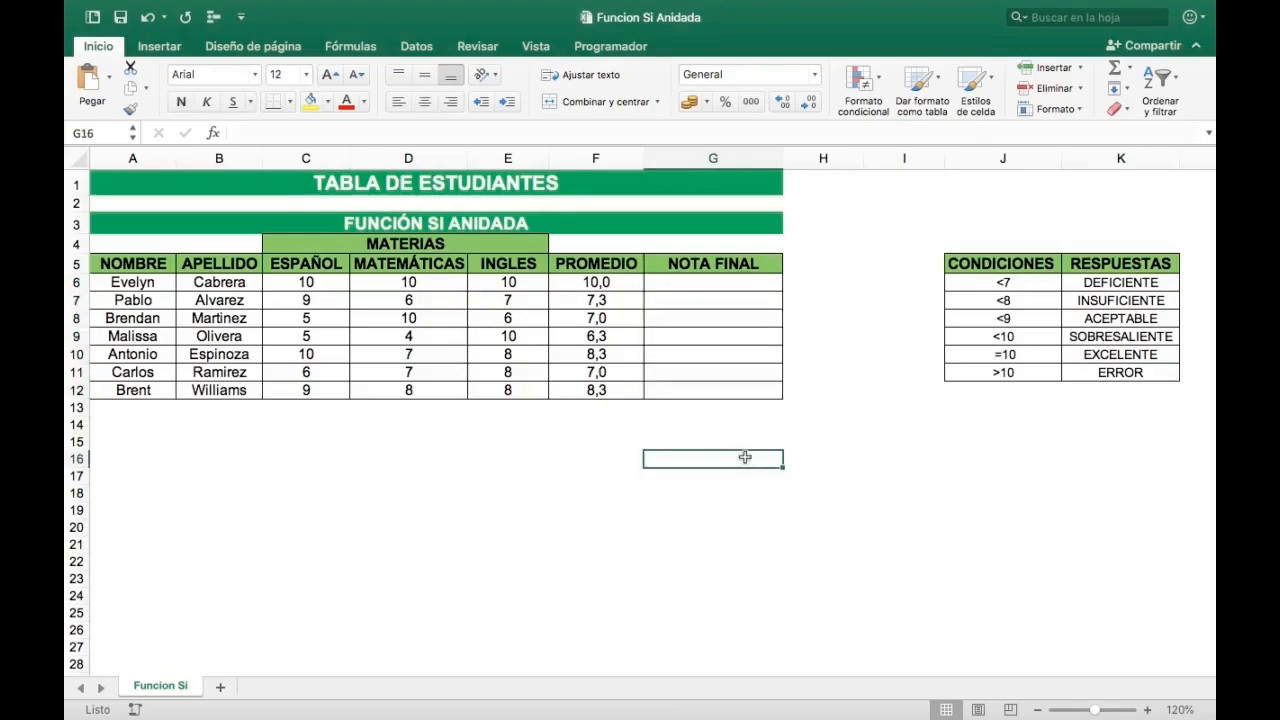
left_click(712, 281)
type("=")
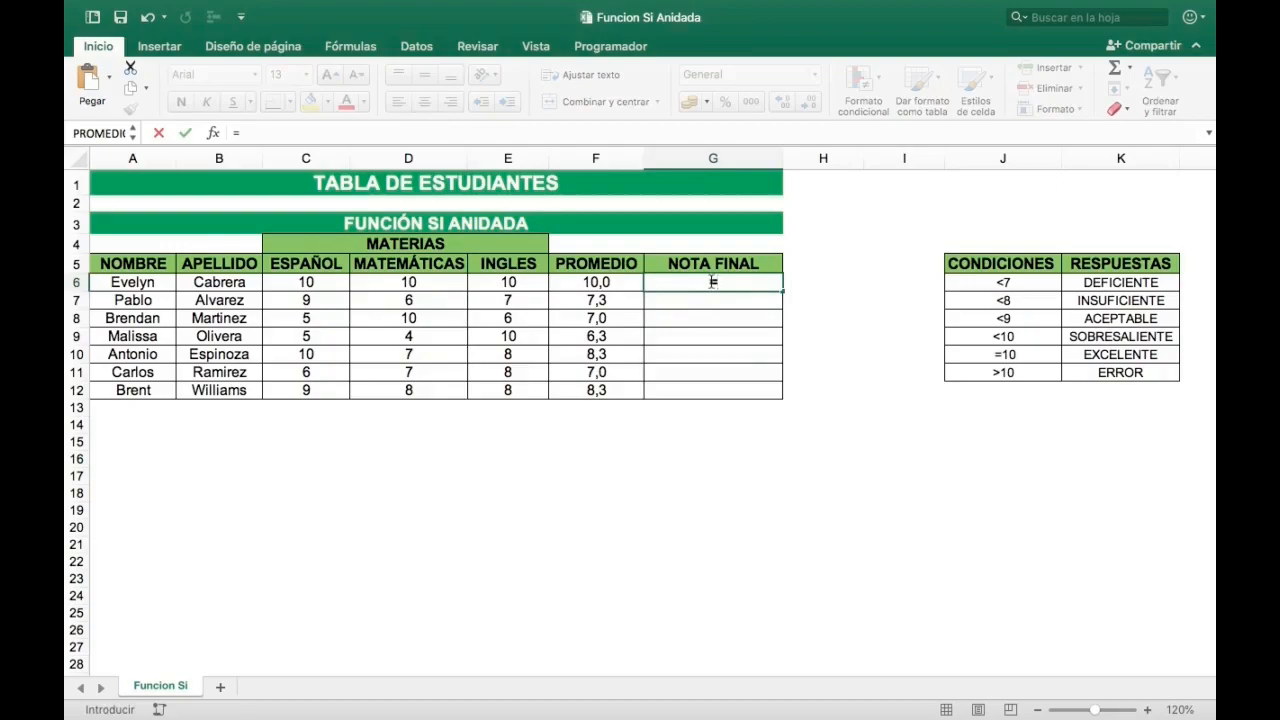
type("SI")
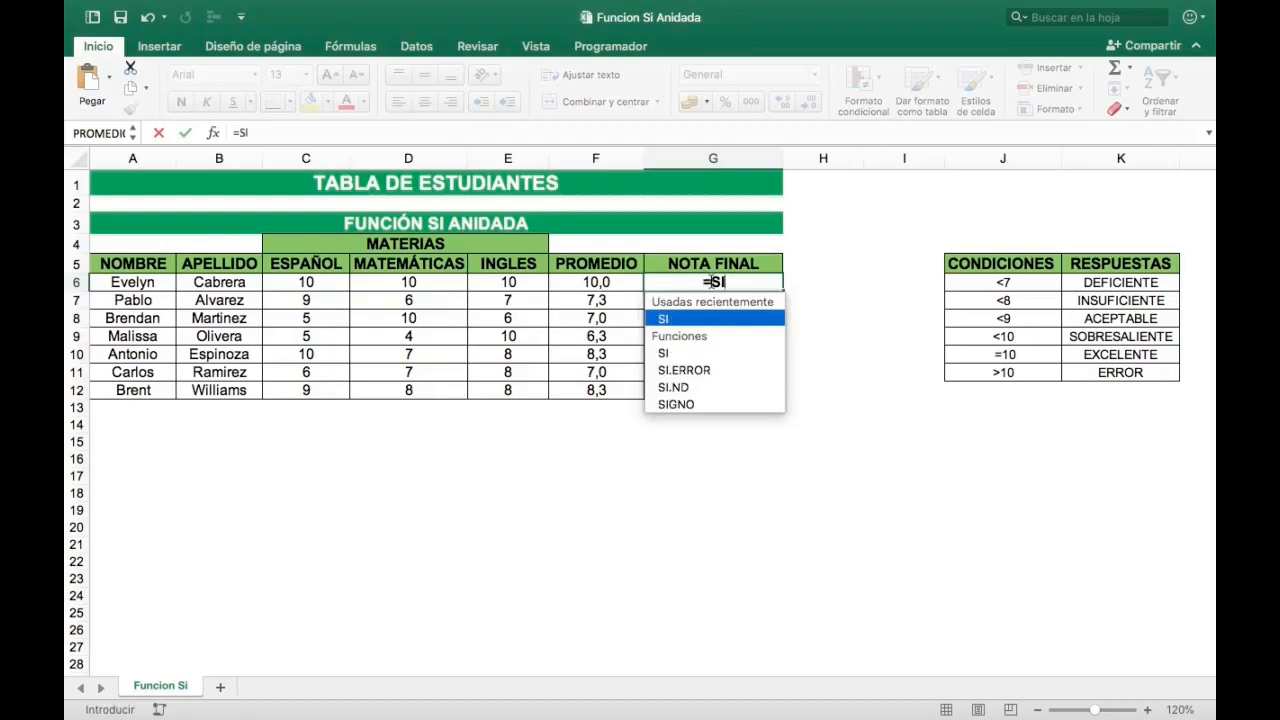
key("Tab")
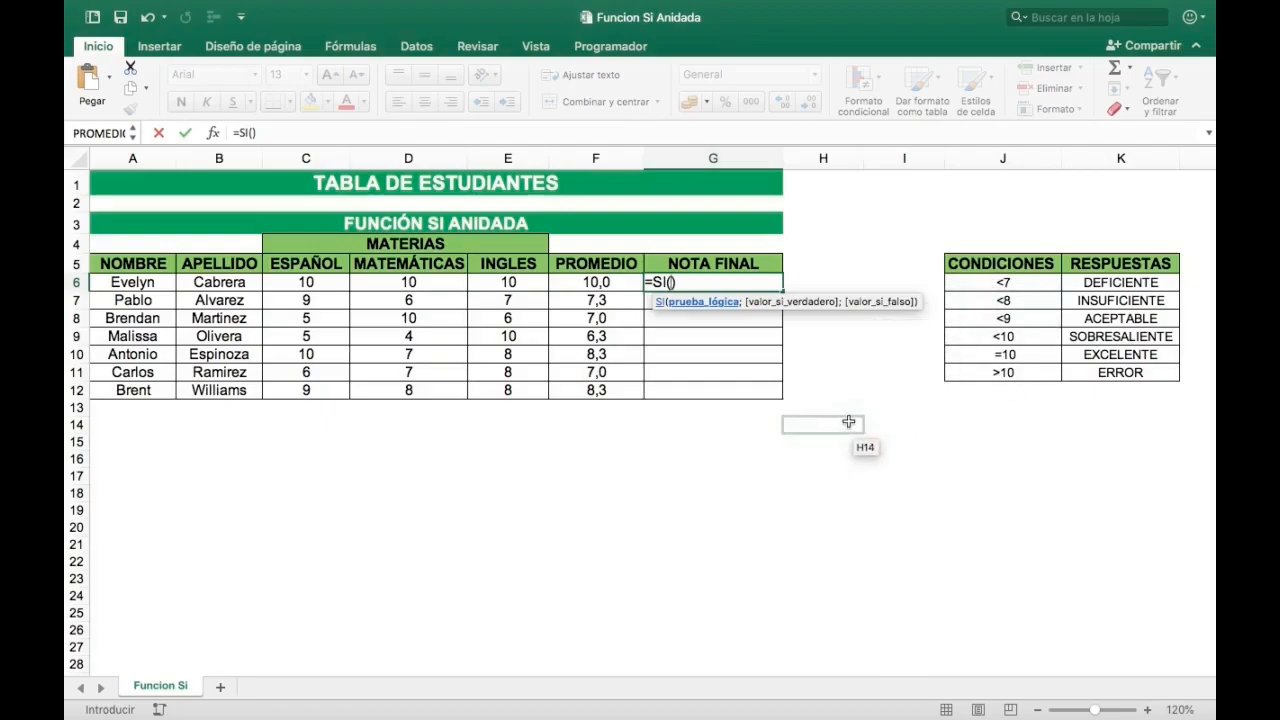
left_click(213, 134)
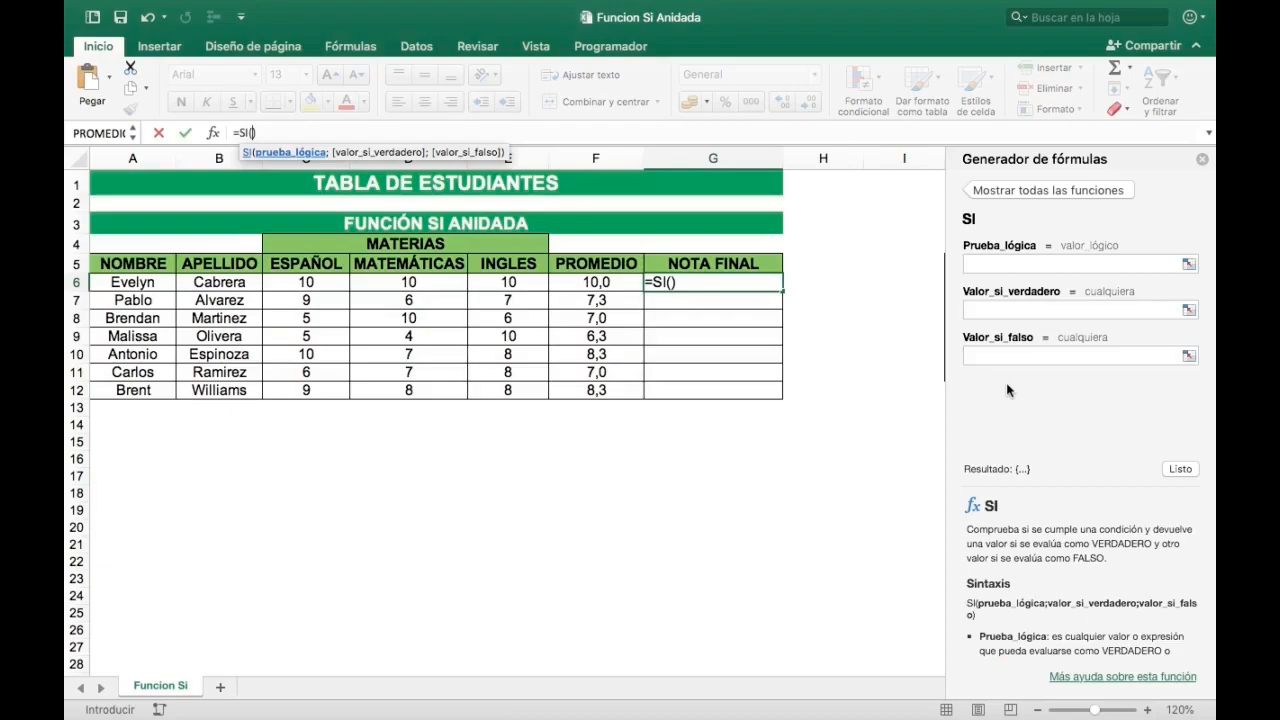
left_click(1203, 163)
key("Escape")
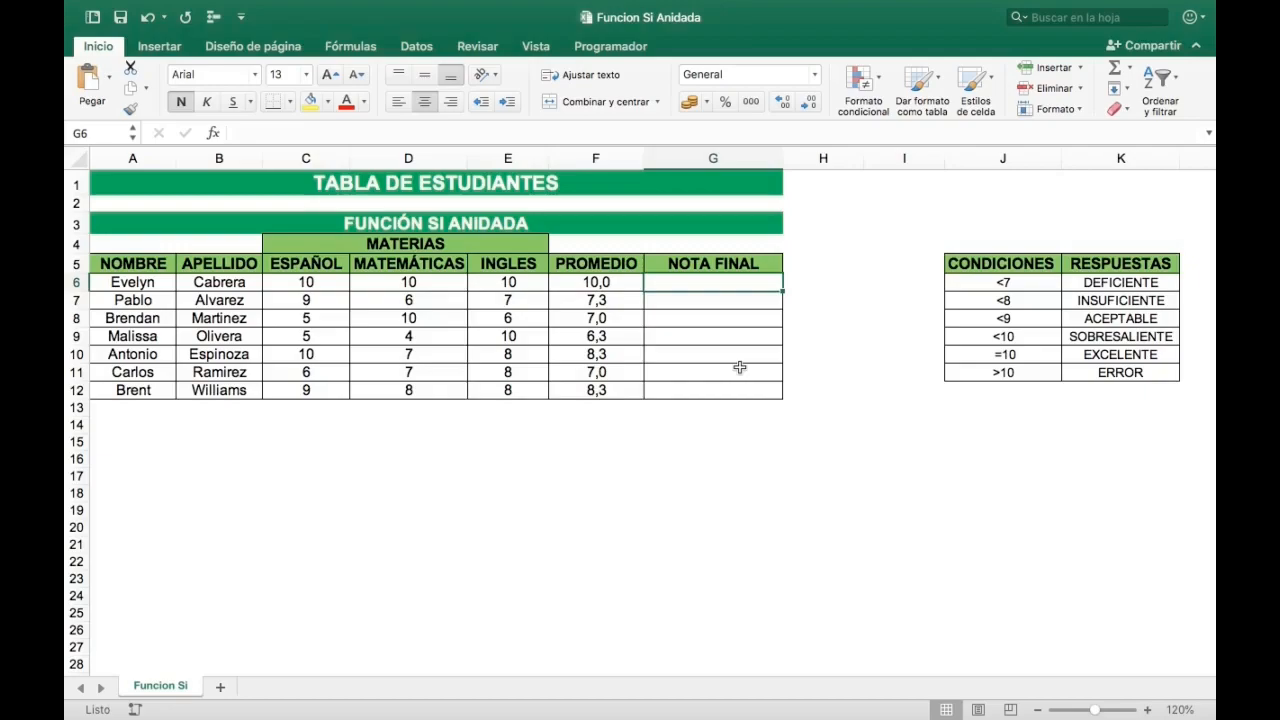
Step: Enter an SI formula in G6 that returns "DEFICIENTE" when F6<7, with the false argument left empty
type("=")
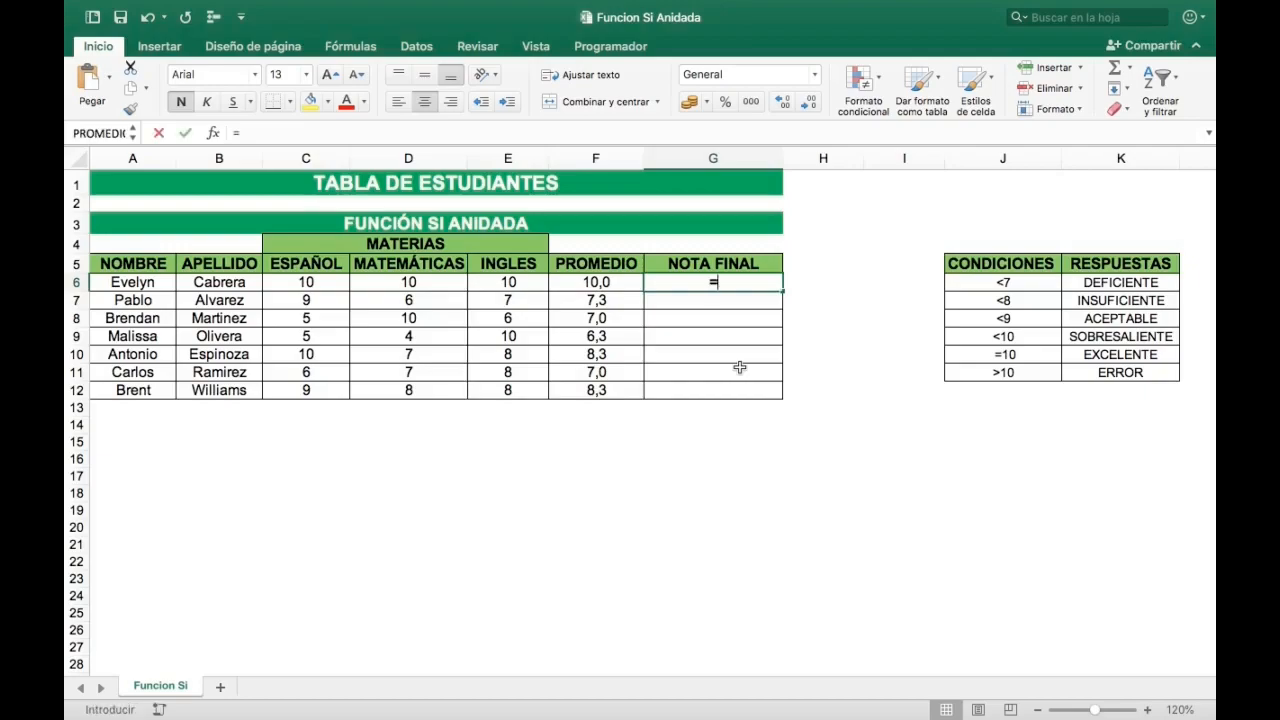
type("SI")
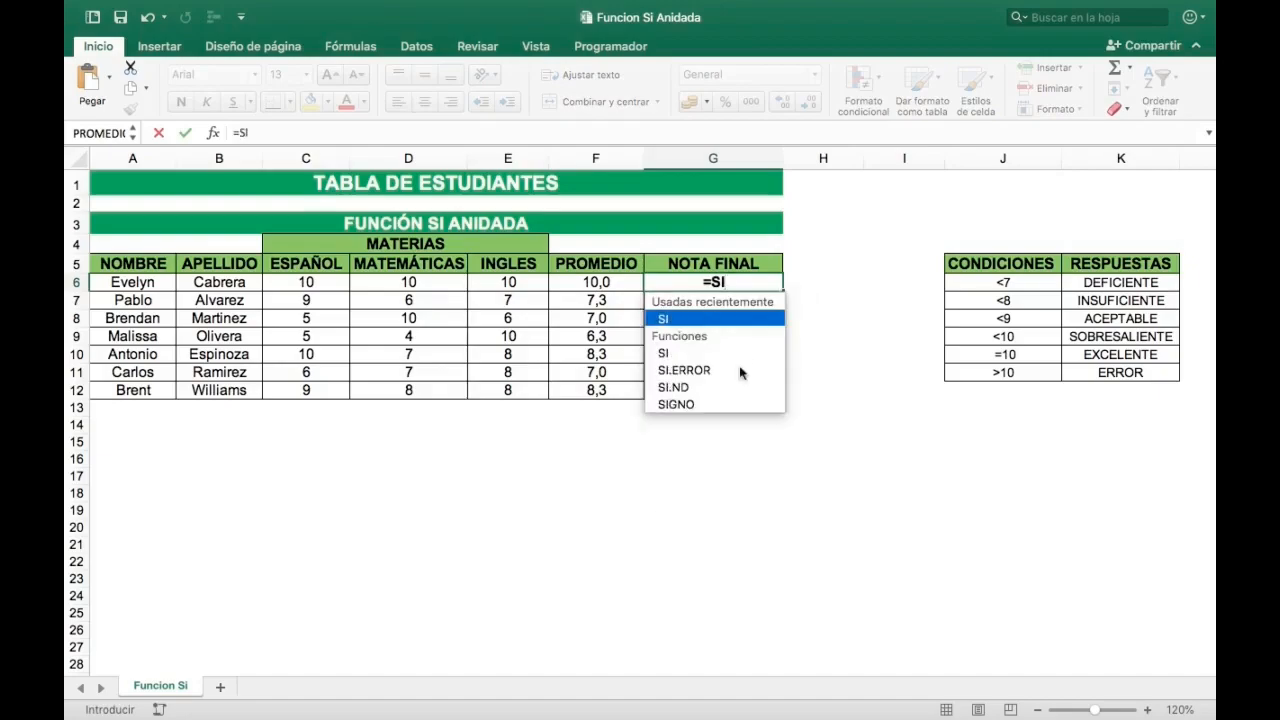
key("Tab")
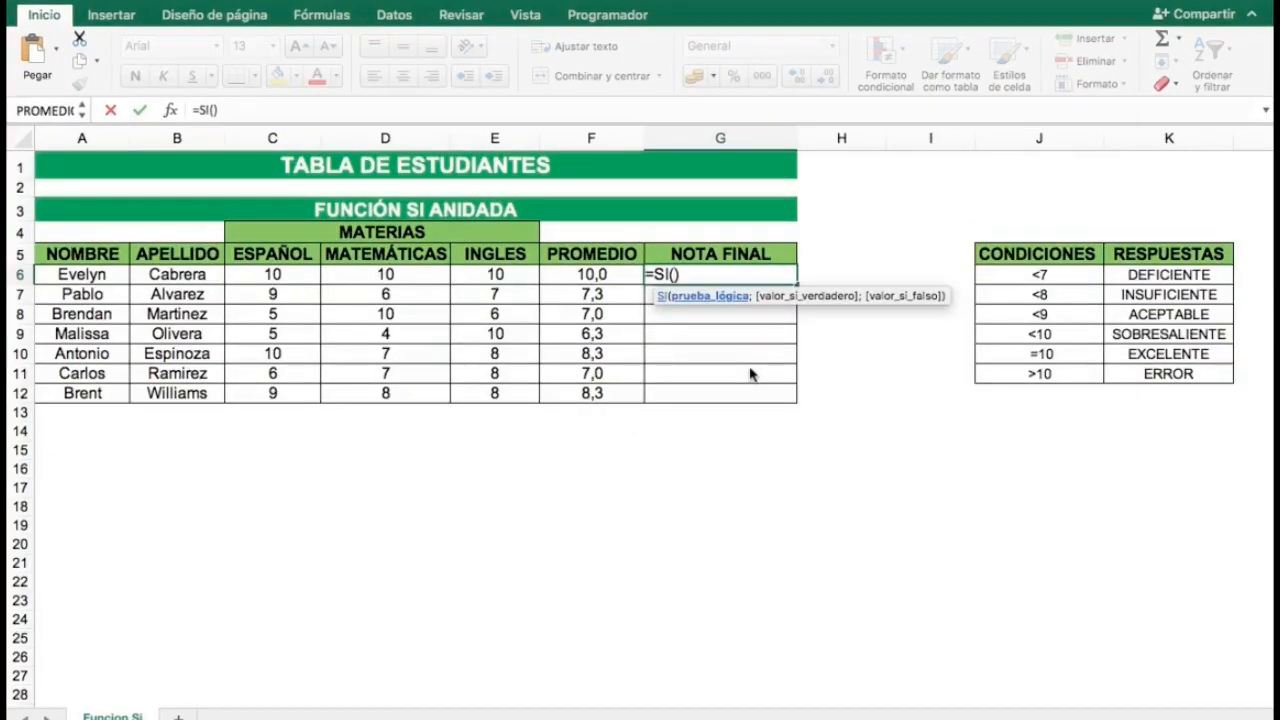
left_click(600, 268)
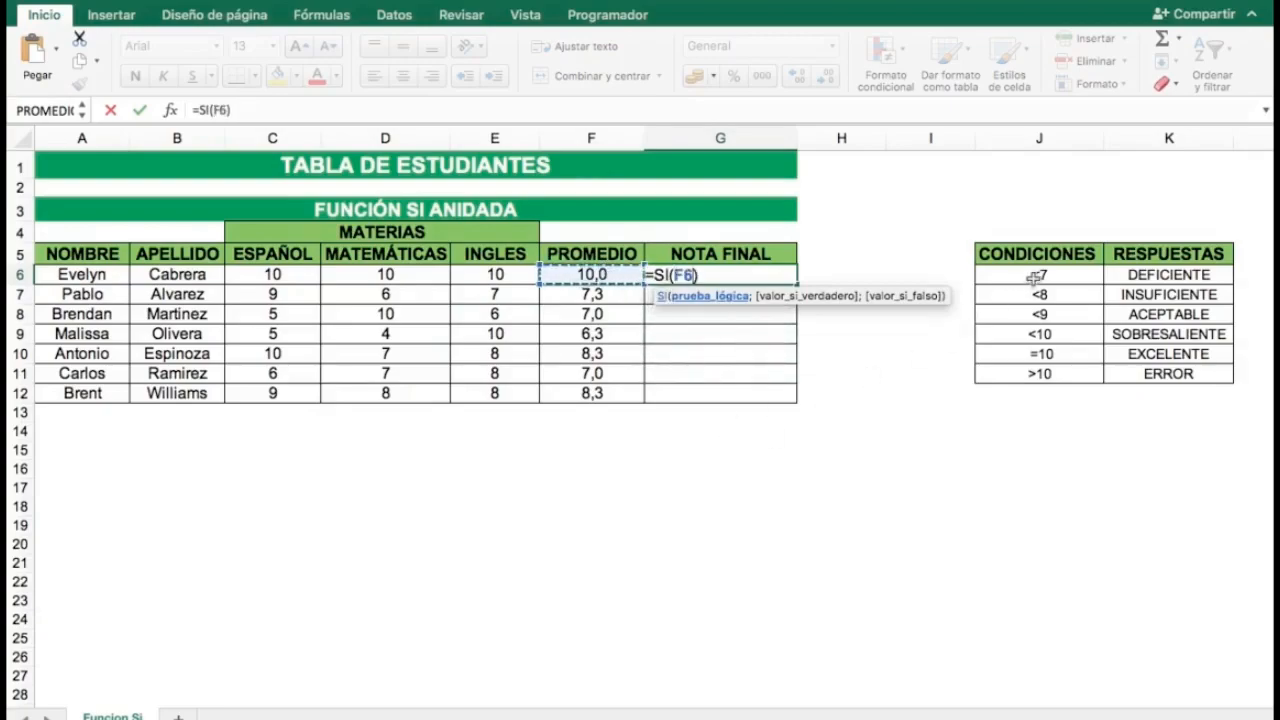
type("<7")
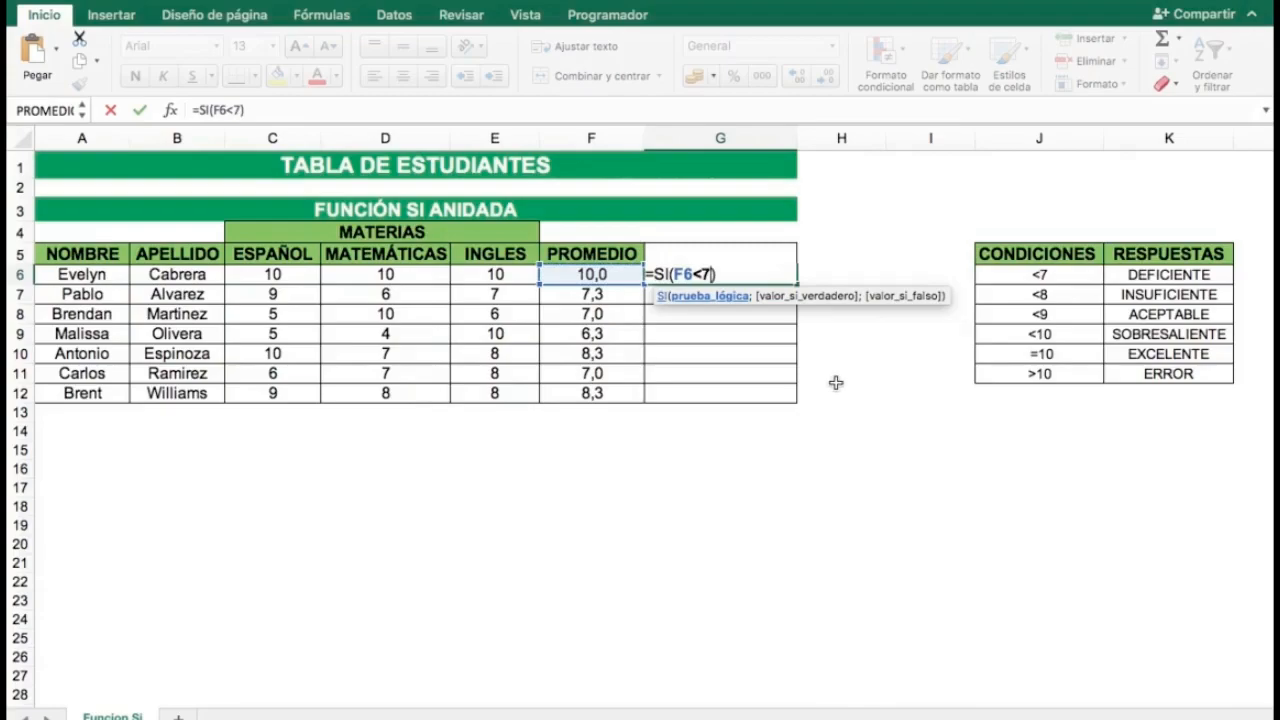
type(";")
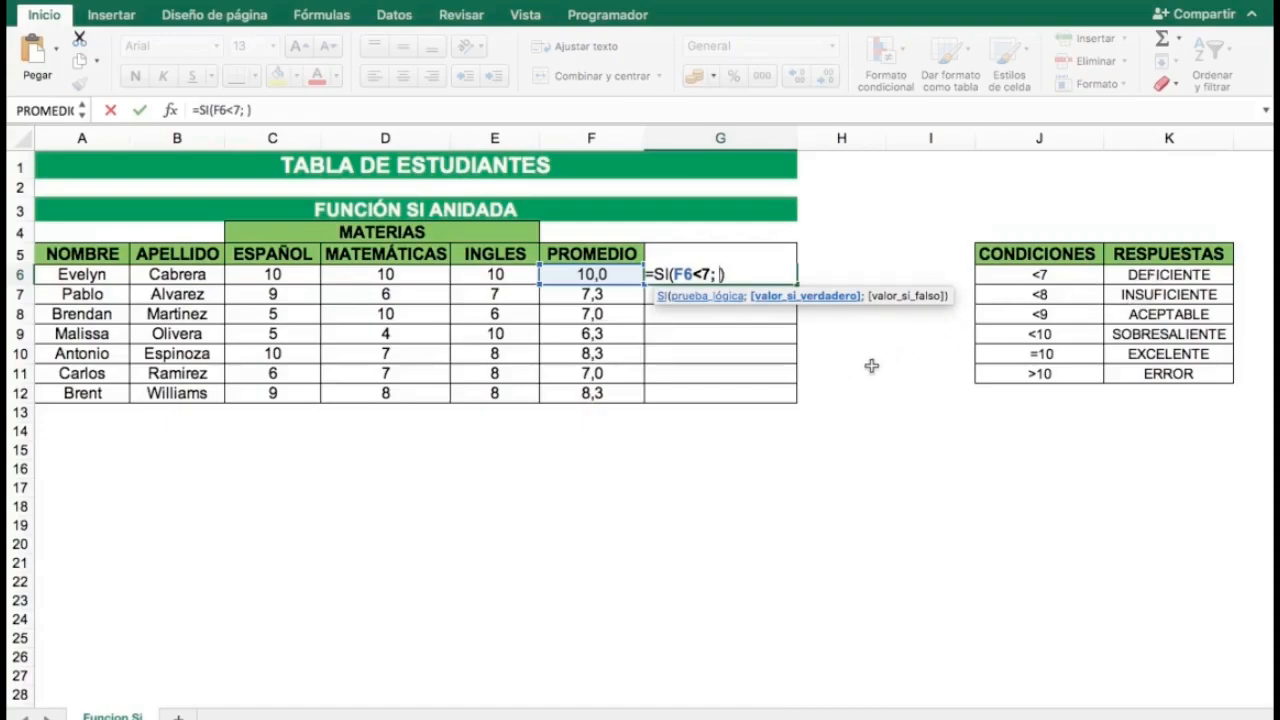
type("\"DEFICI")
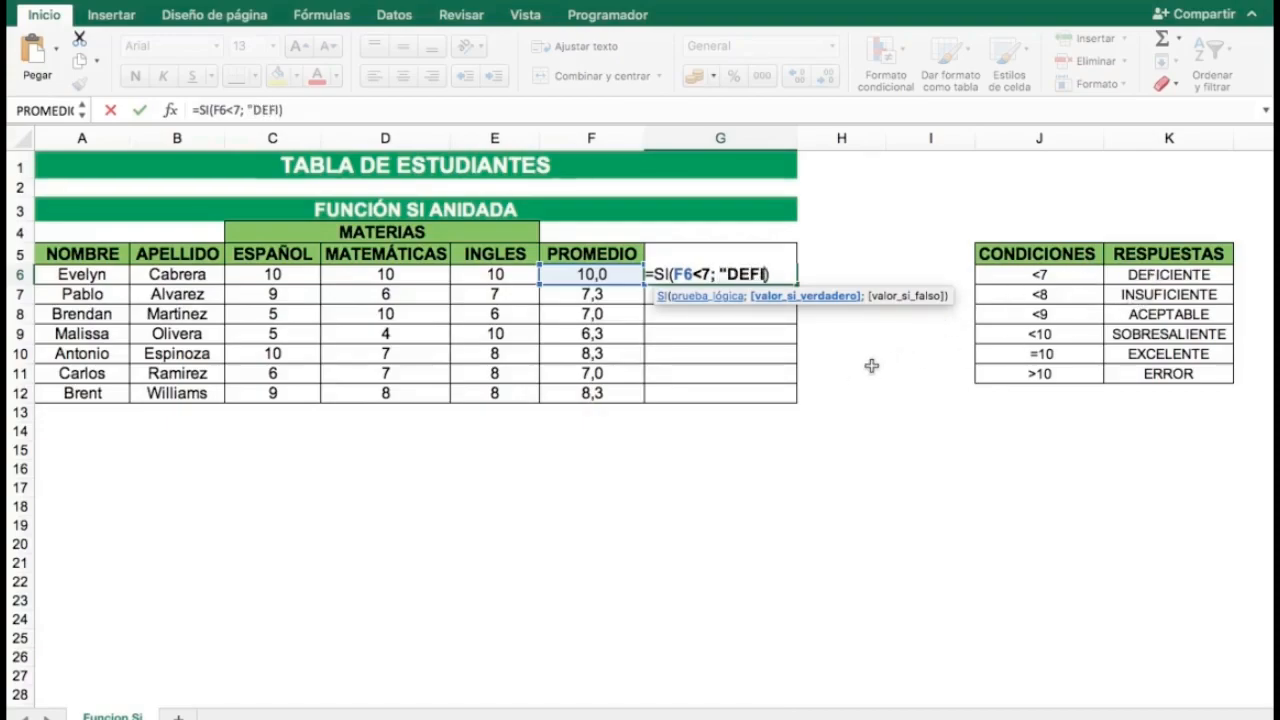
type("ENTE\"")
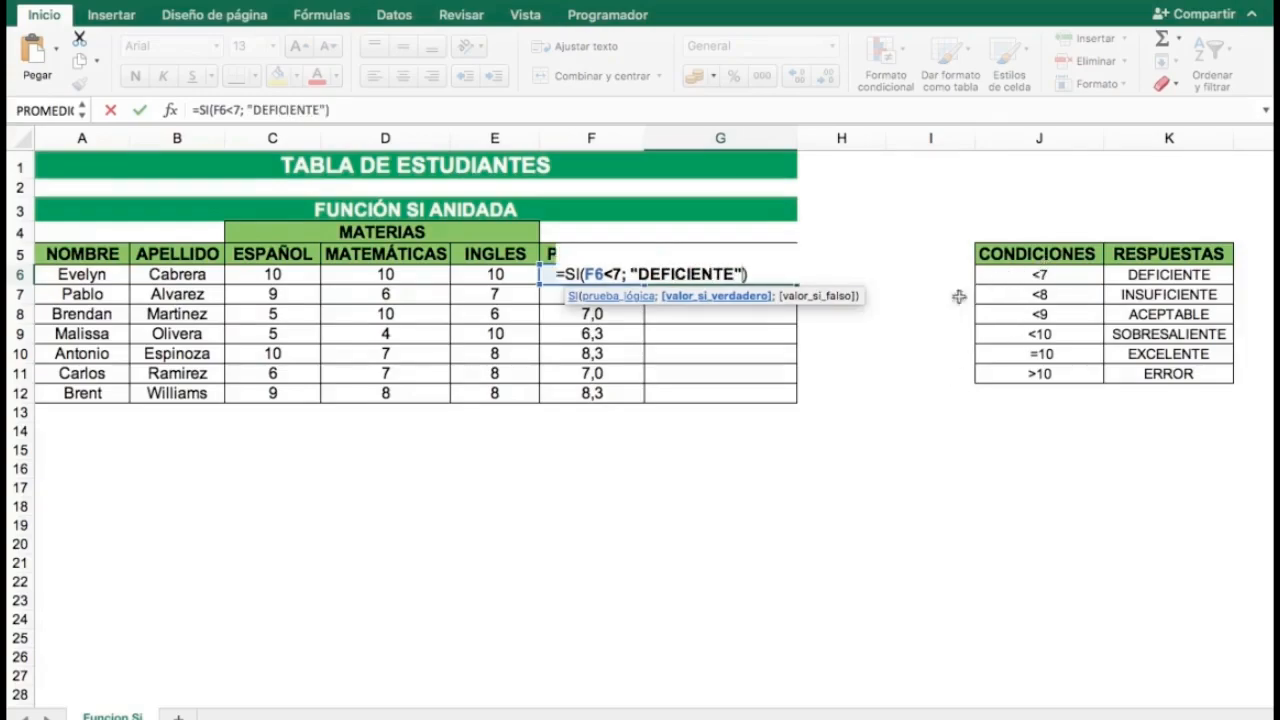
type(";")
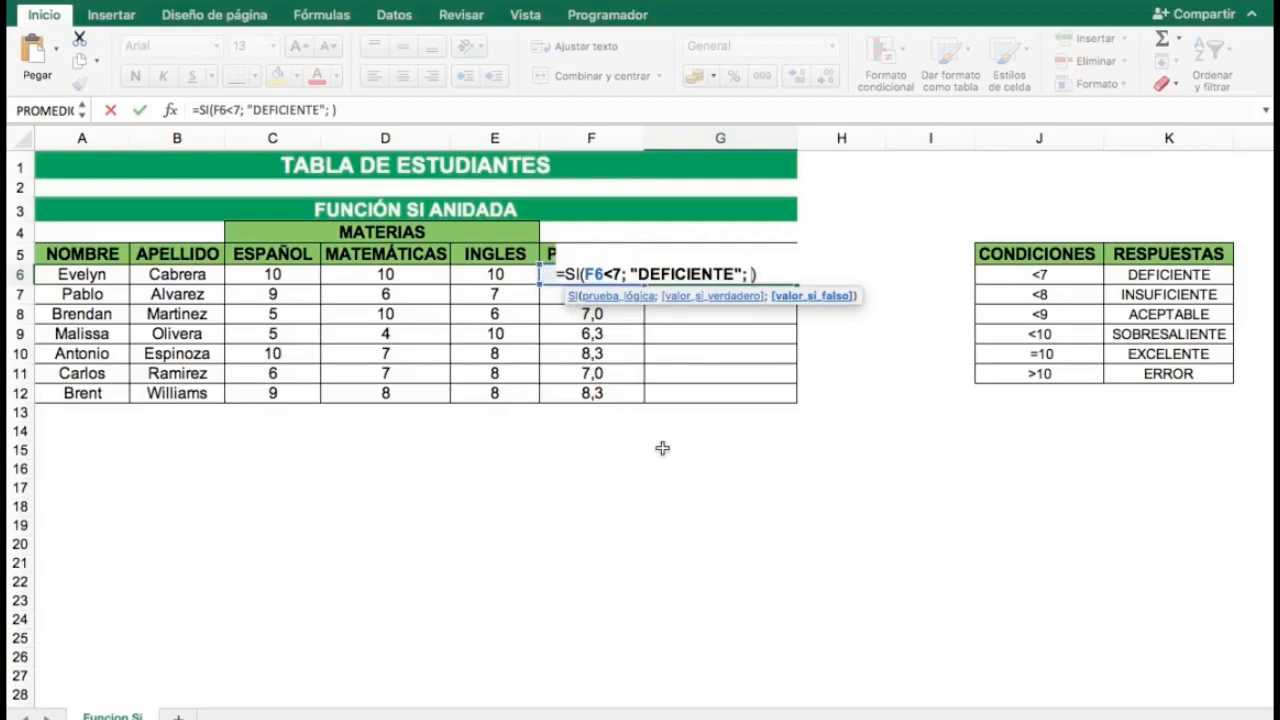
key("Return")
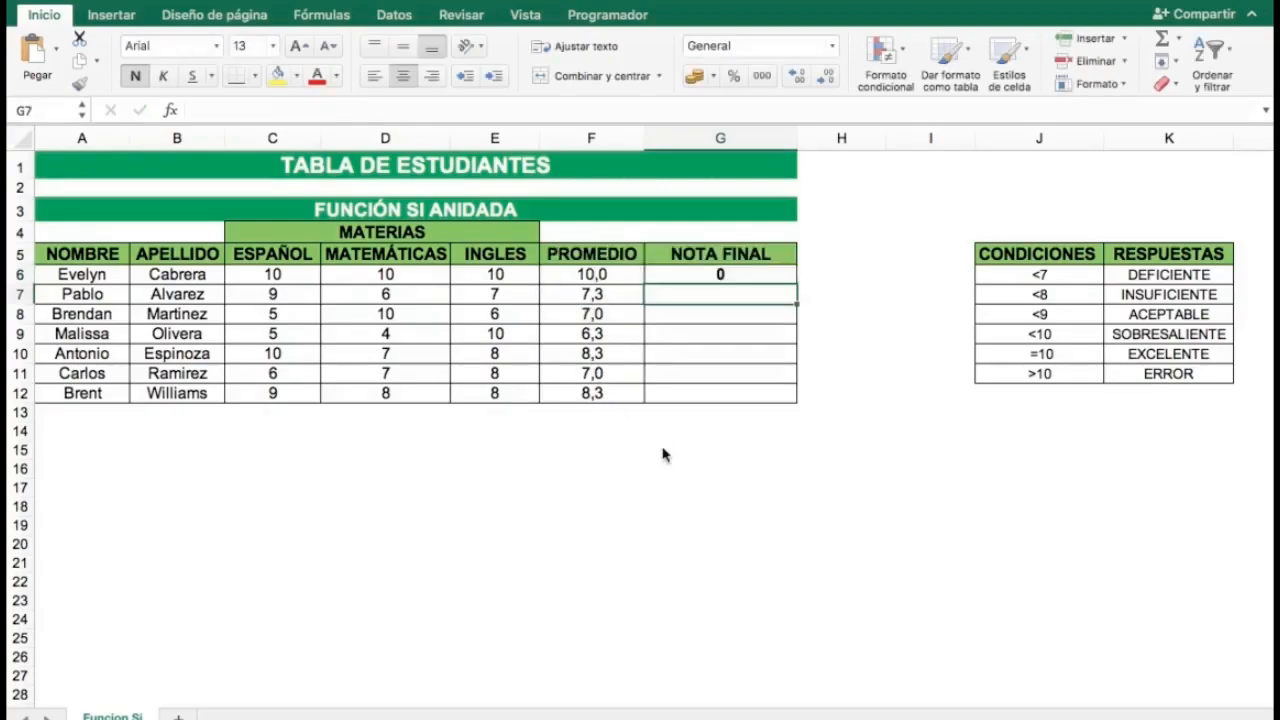
Step: Reopen G6's formula and nest a second SI as its false argument, returning "INSUFICIENTE" when F6<8
key("Up")
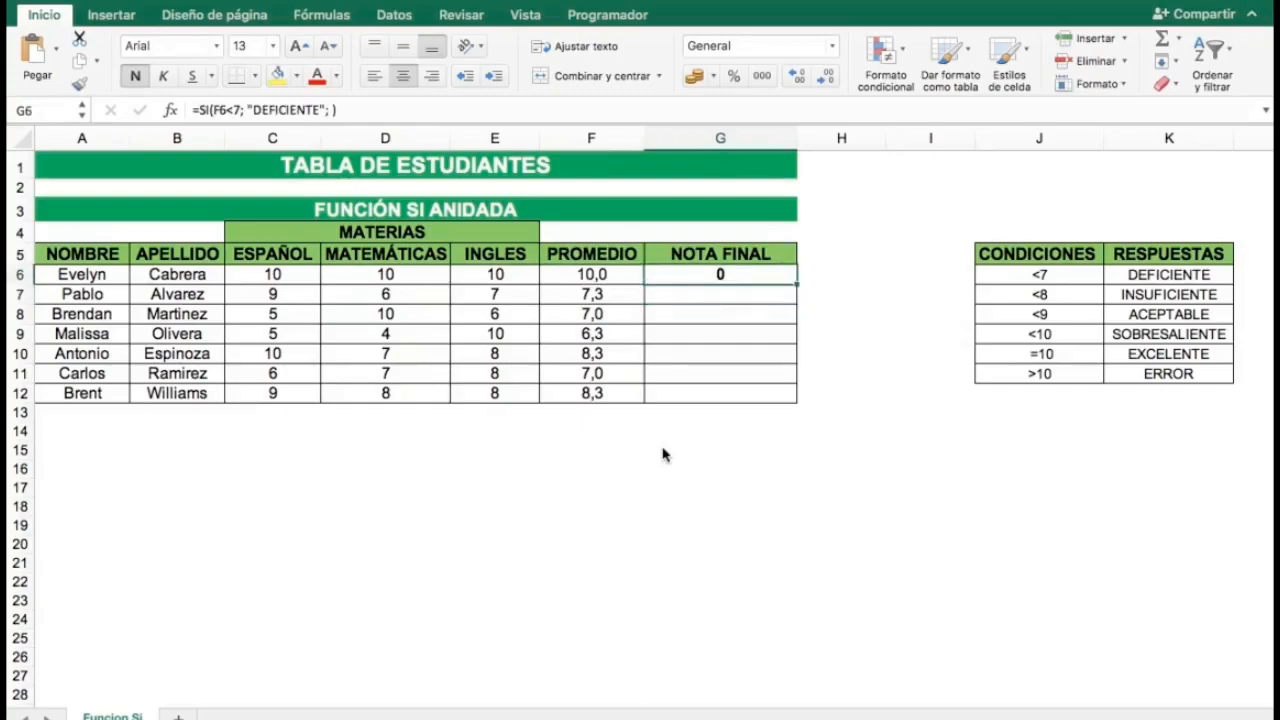
left_click(333, 111)
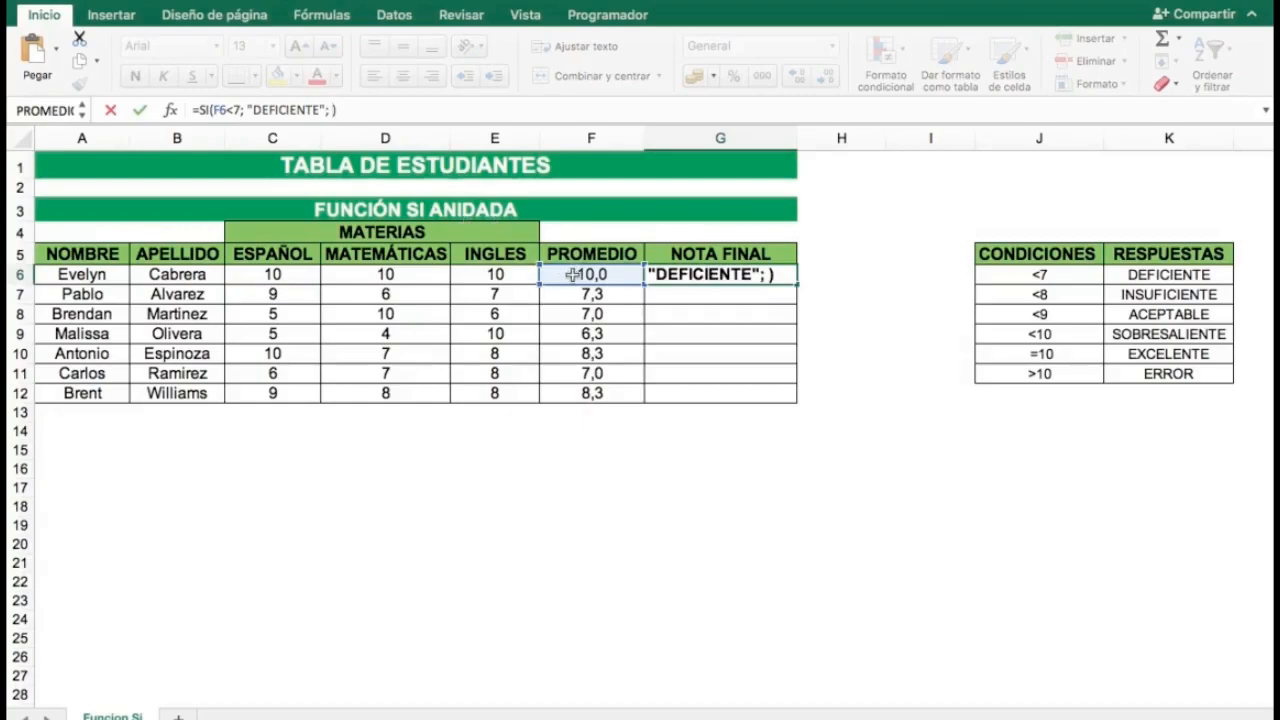
key("BackSpace")
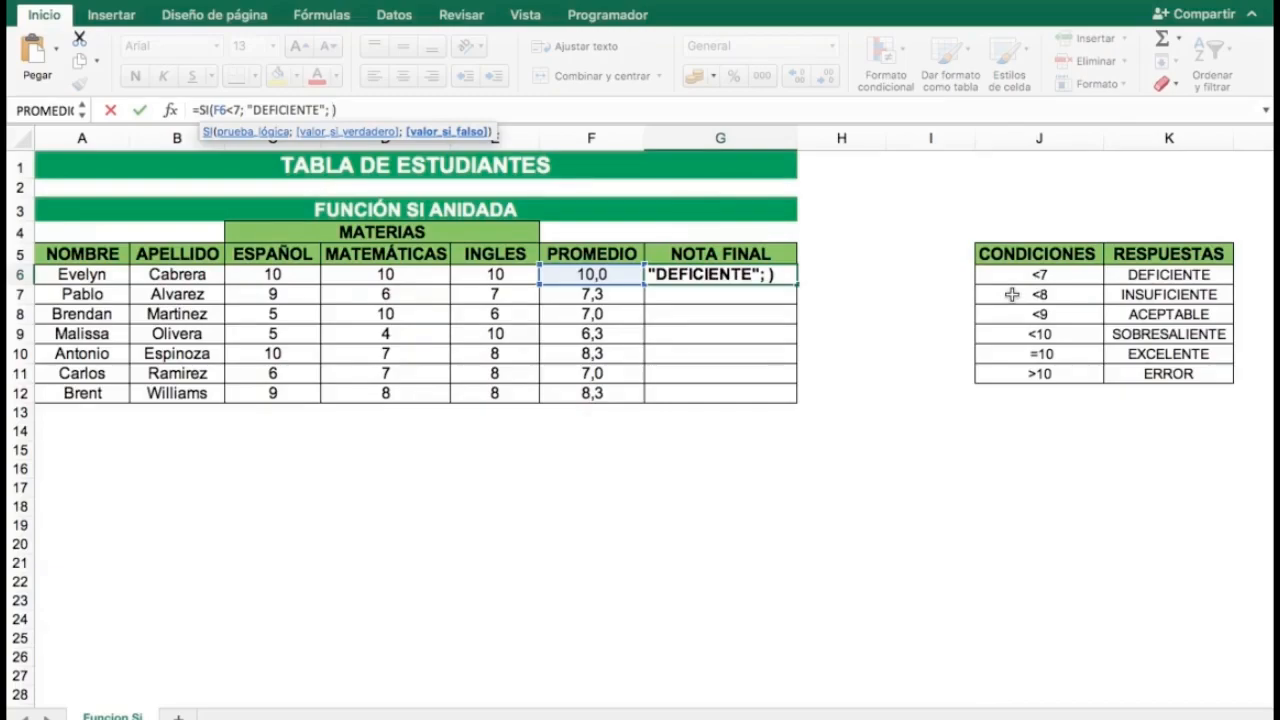
type("SI(")
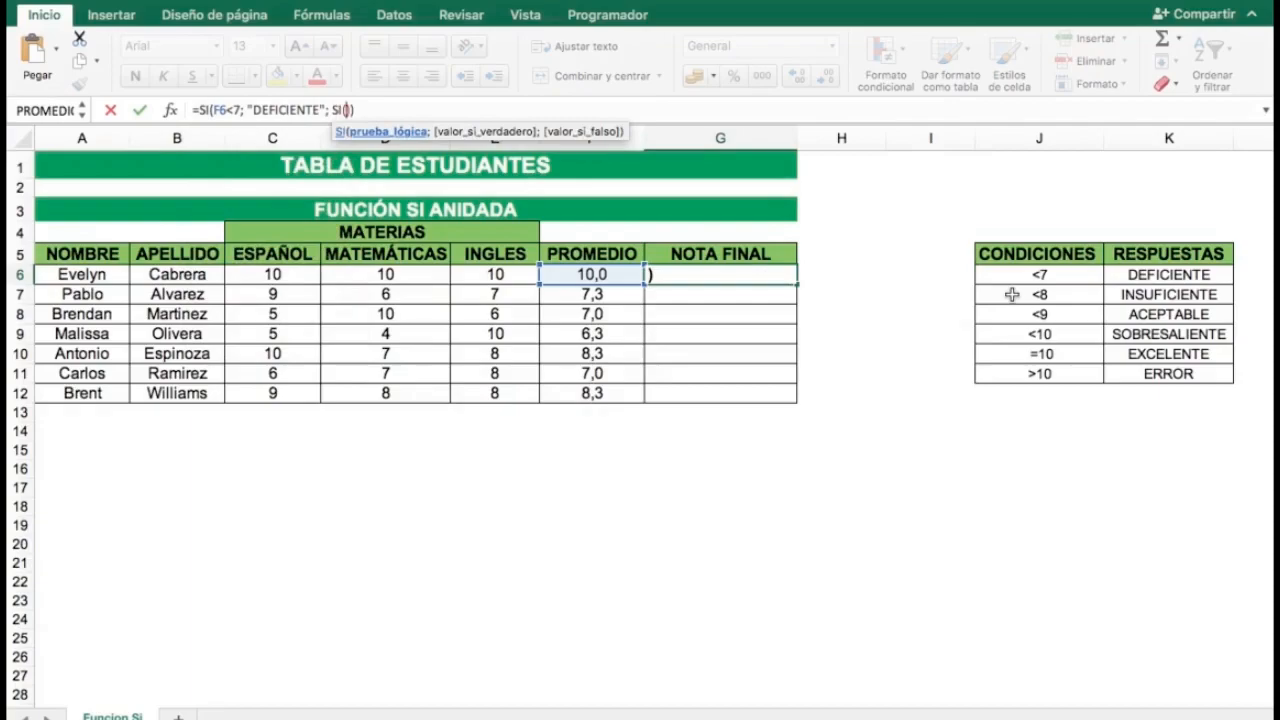
left_click(597, 276)
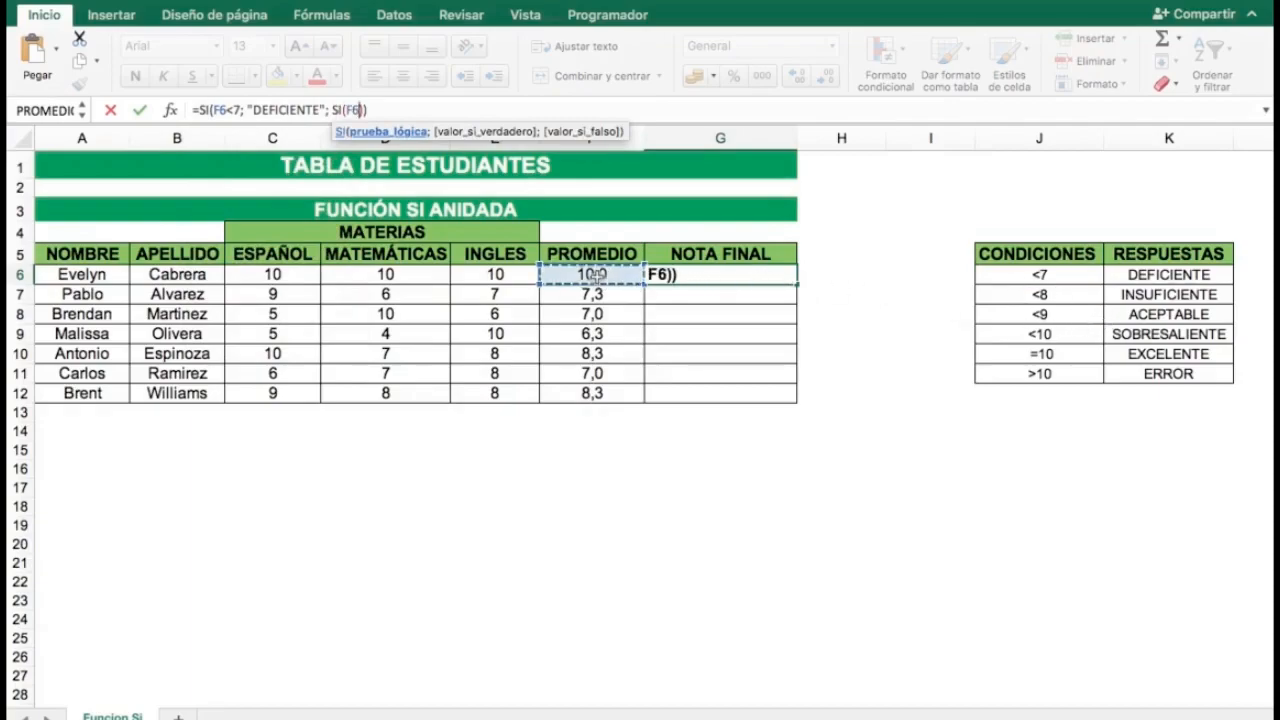
type("<")
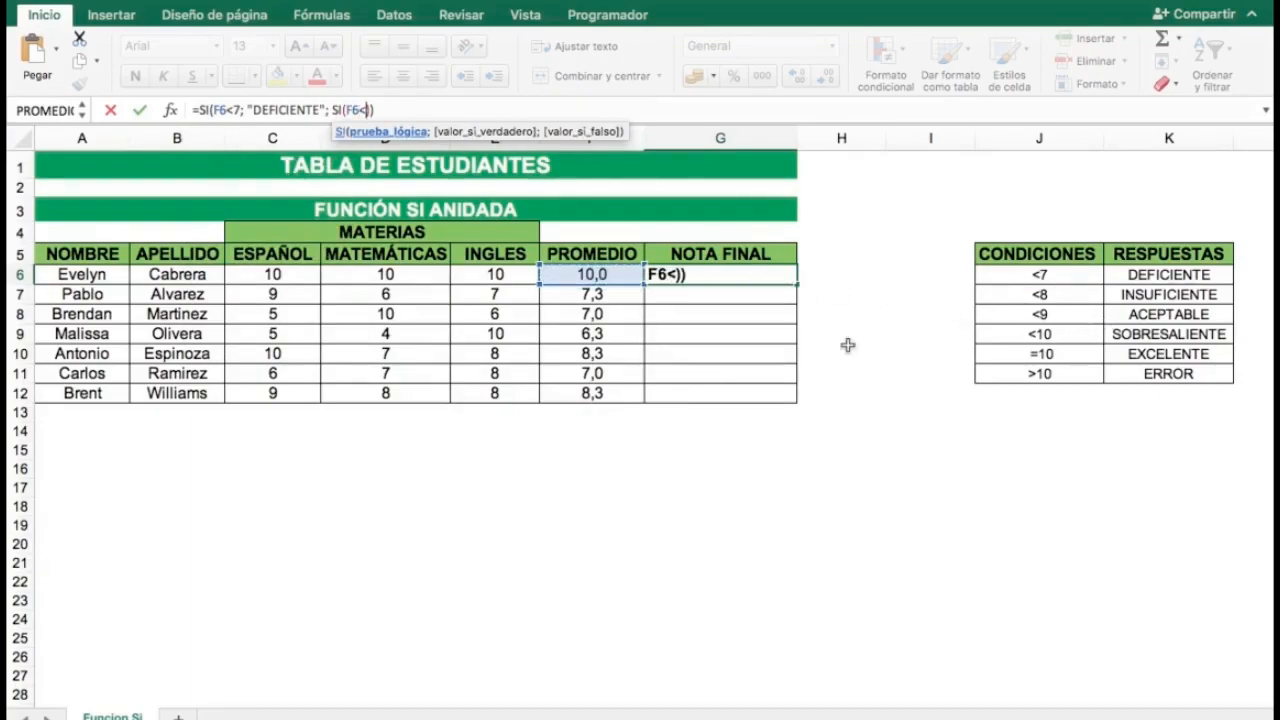
type("8; \"INSUFICIENTE\"")
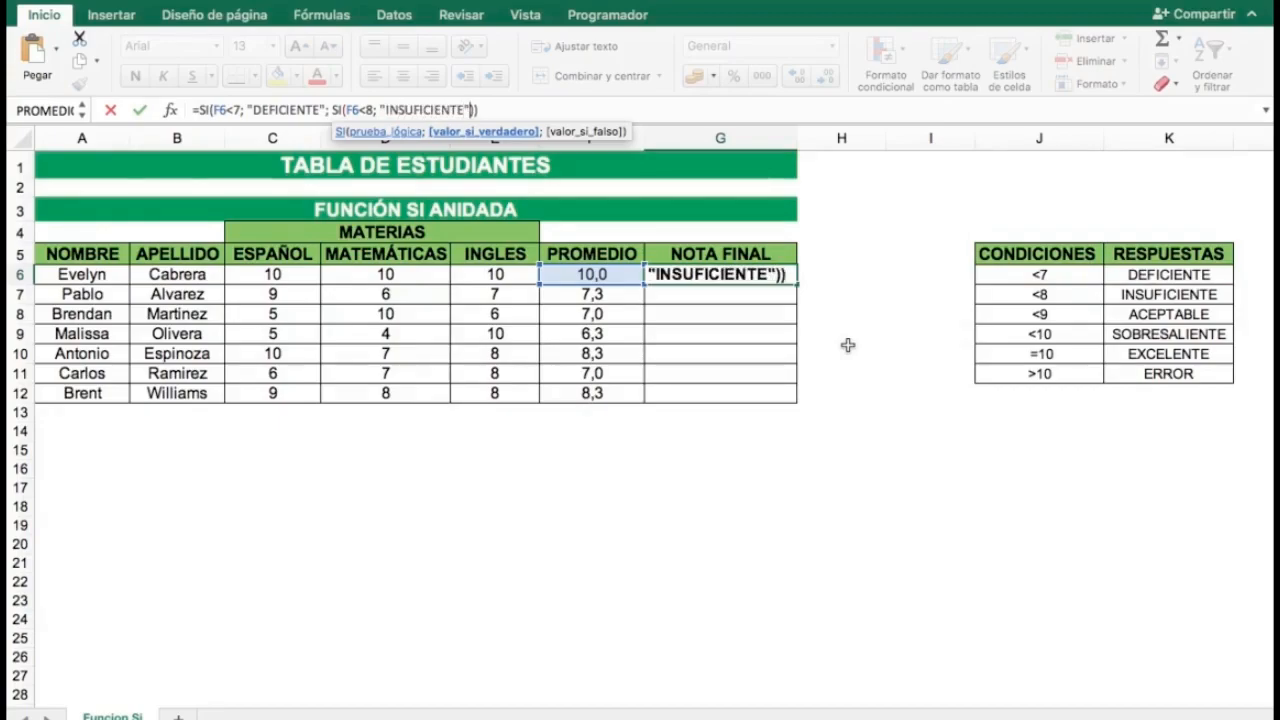
type(";")
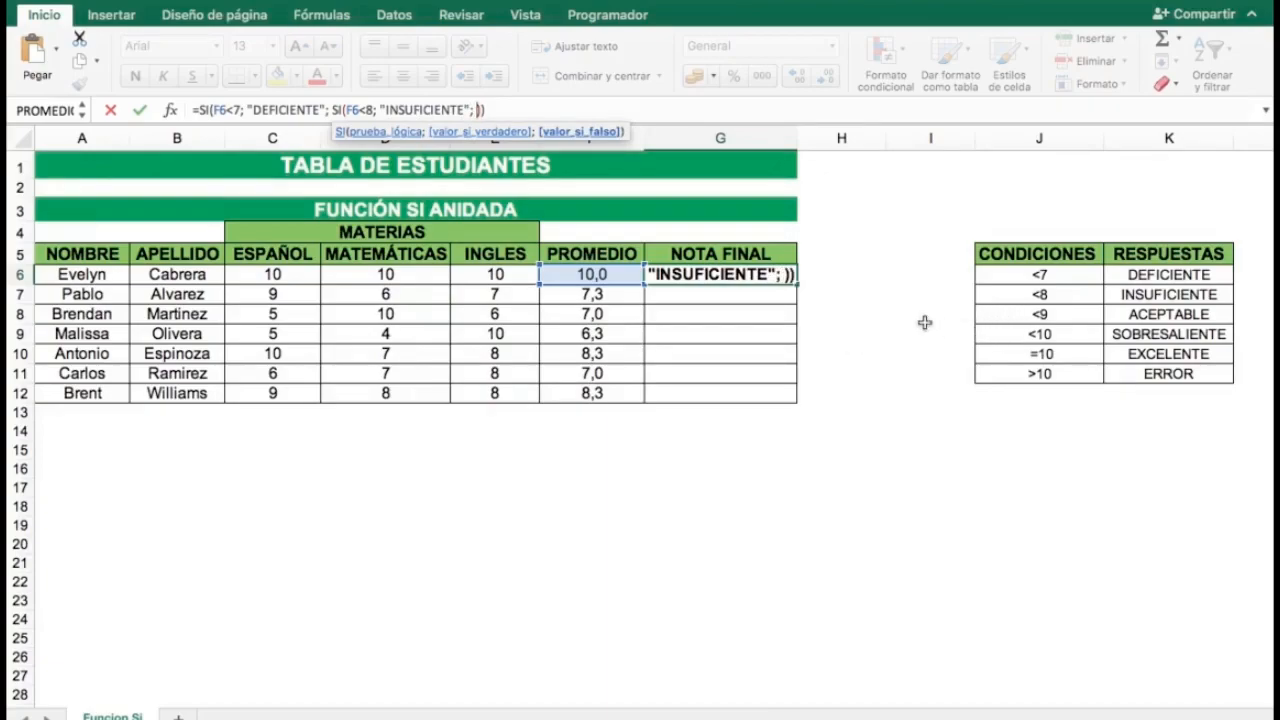
Step: Nest a third SI in the false argument of the second one, returning "ACEPTABLE" when F6<9
type("SI")
key("Tab")
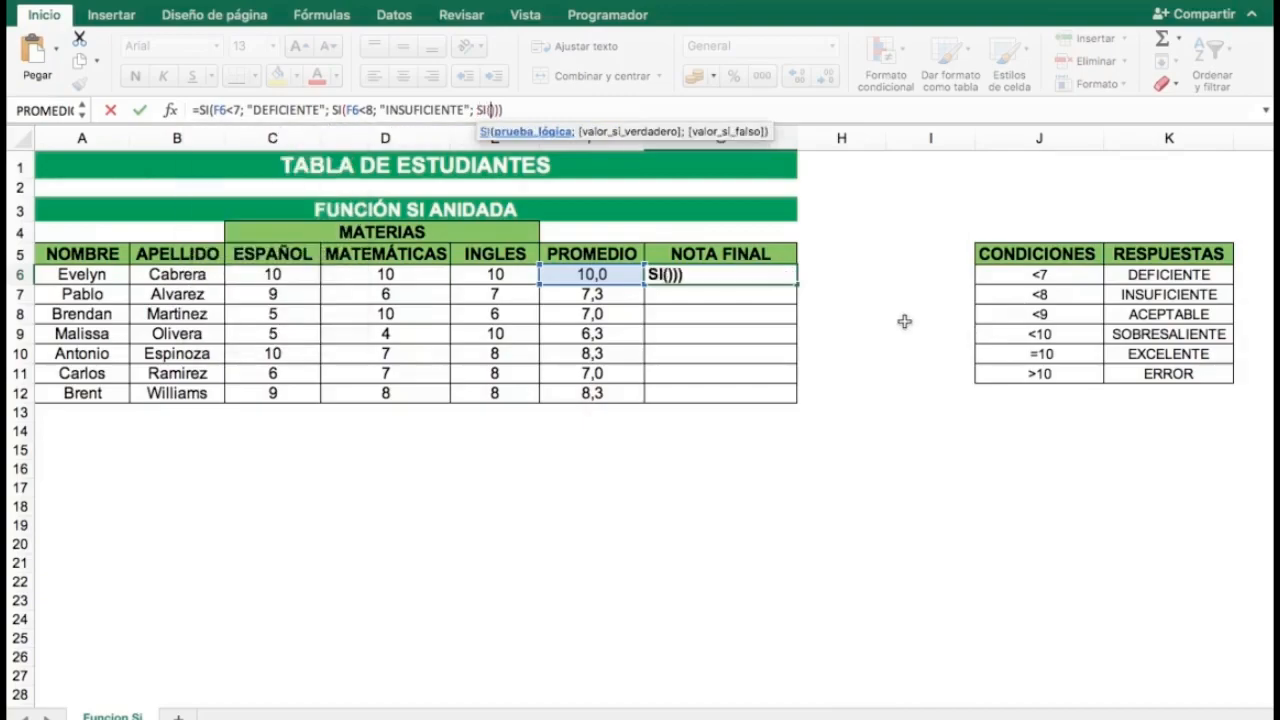
left_click(598, 273)
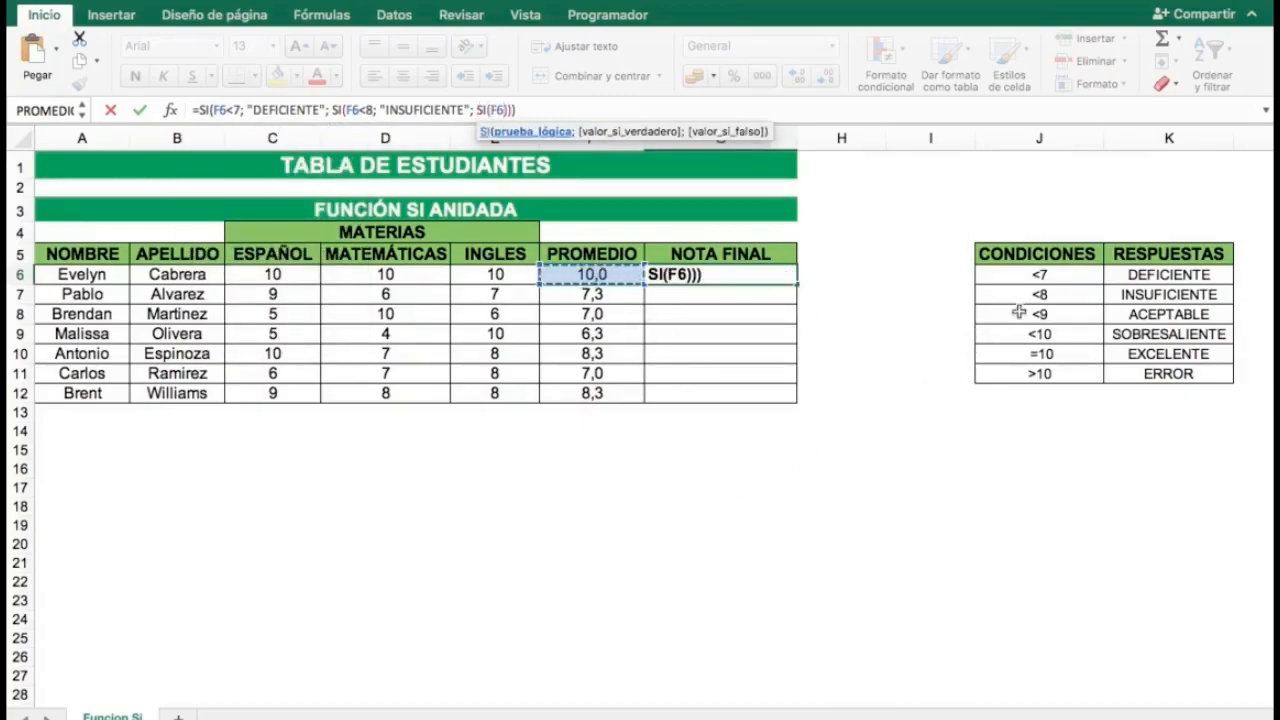
type("<9")
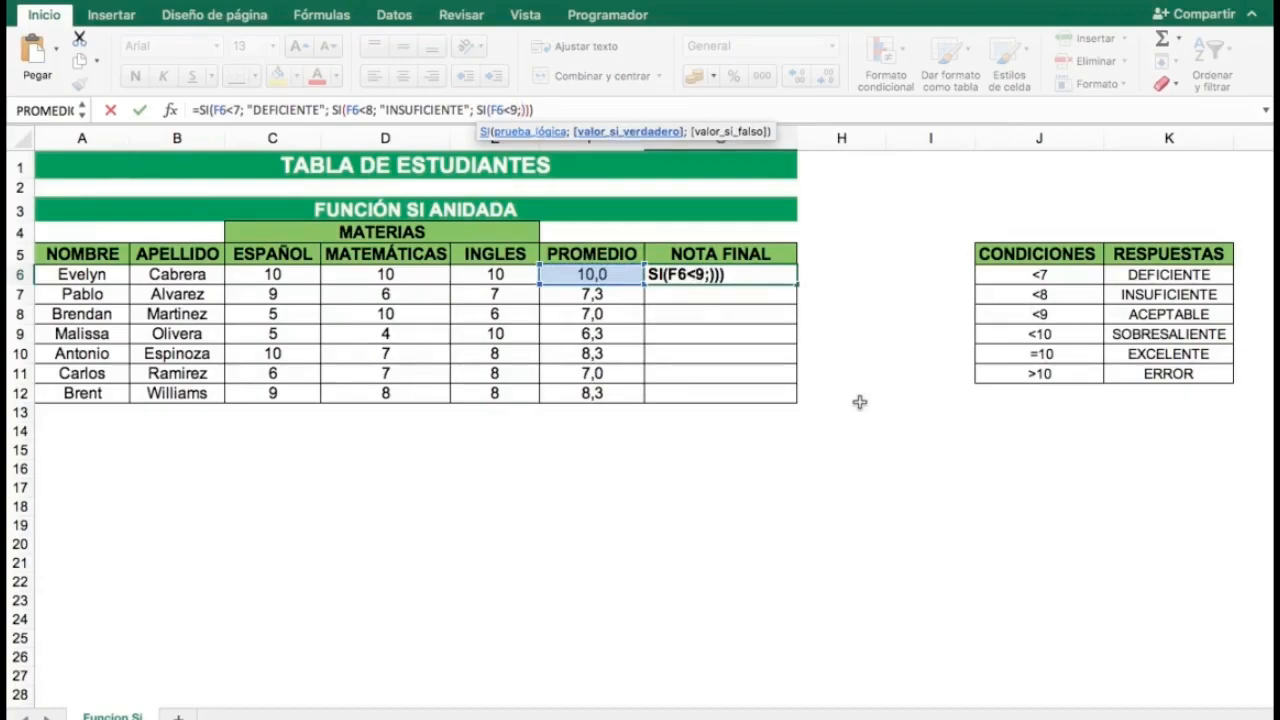
type("\"ACEPTABL")
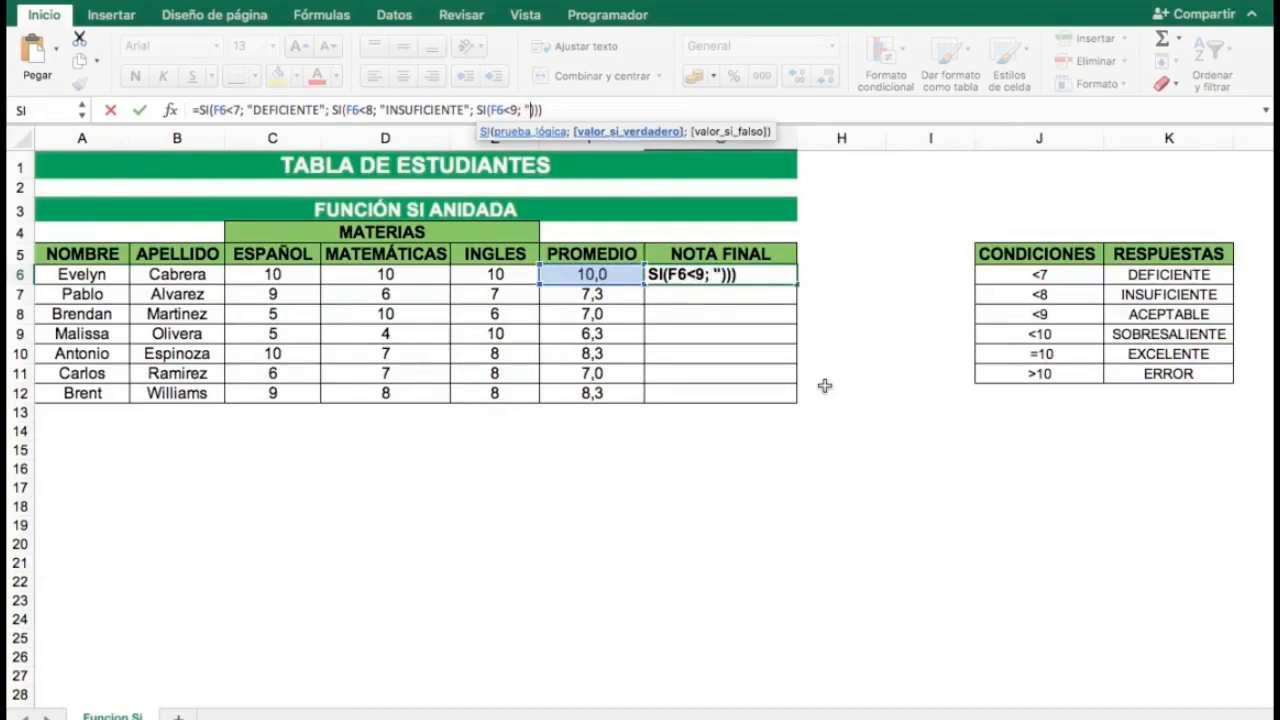
type("E")
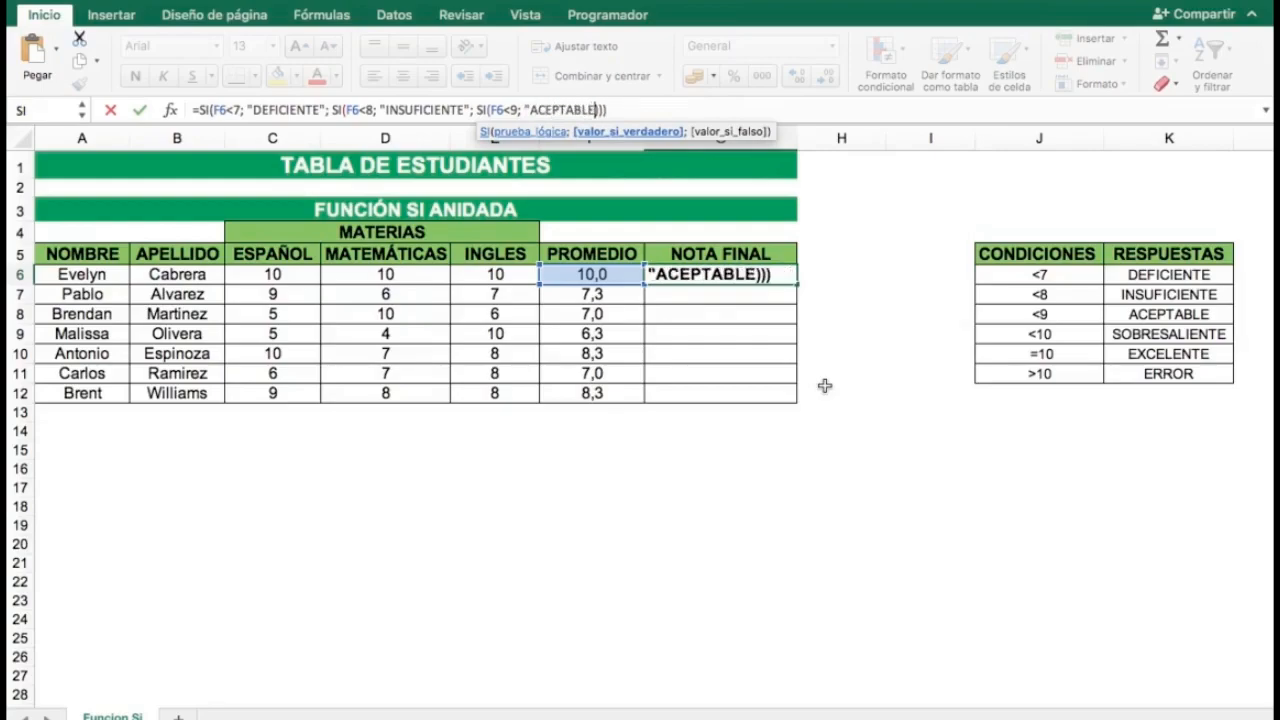
type("\"")
type("; ")
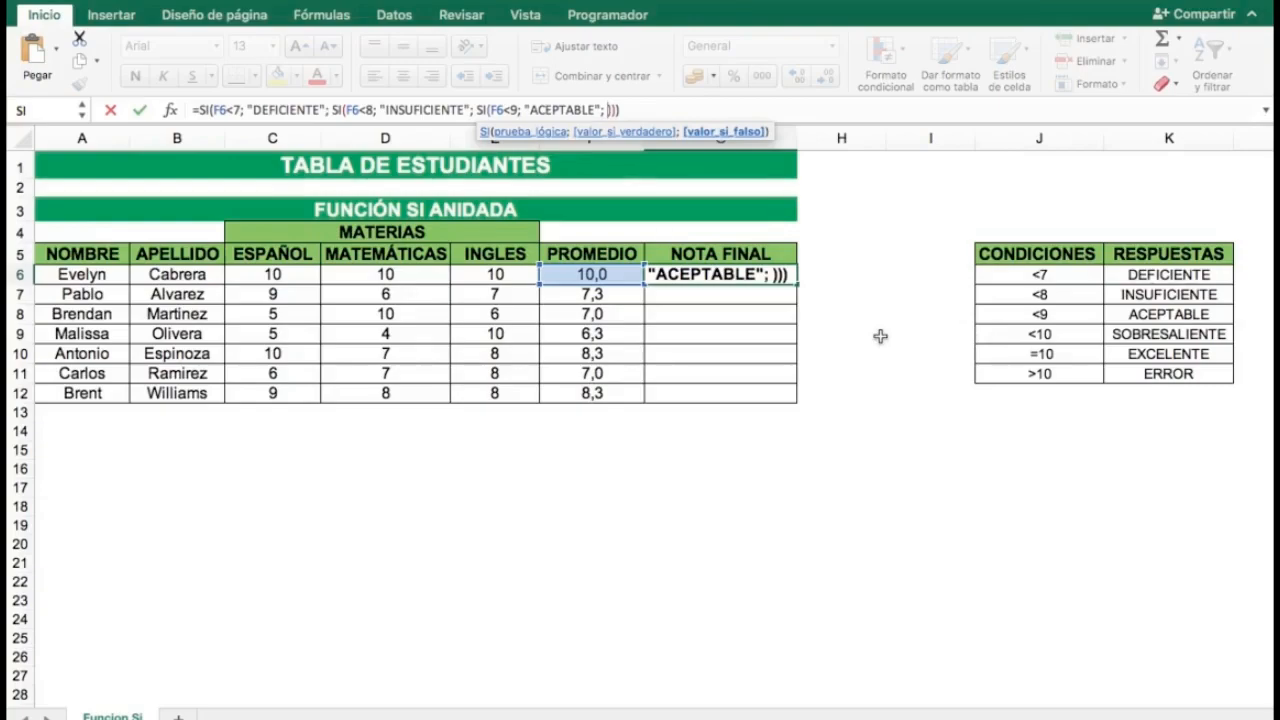
Step: Nest a fourth SI in the false argument of the third one, returning "SOBRESALIENTE" when F6<10
type("SI")
key("Tab")
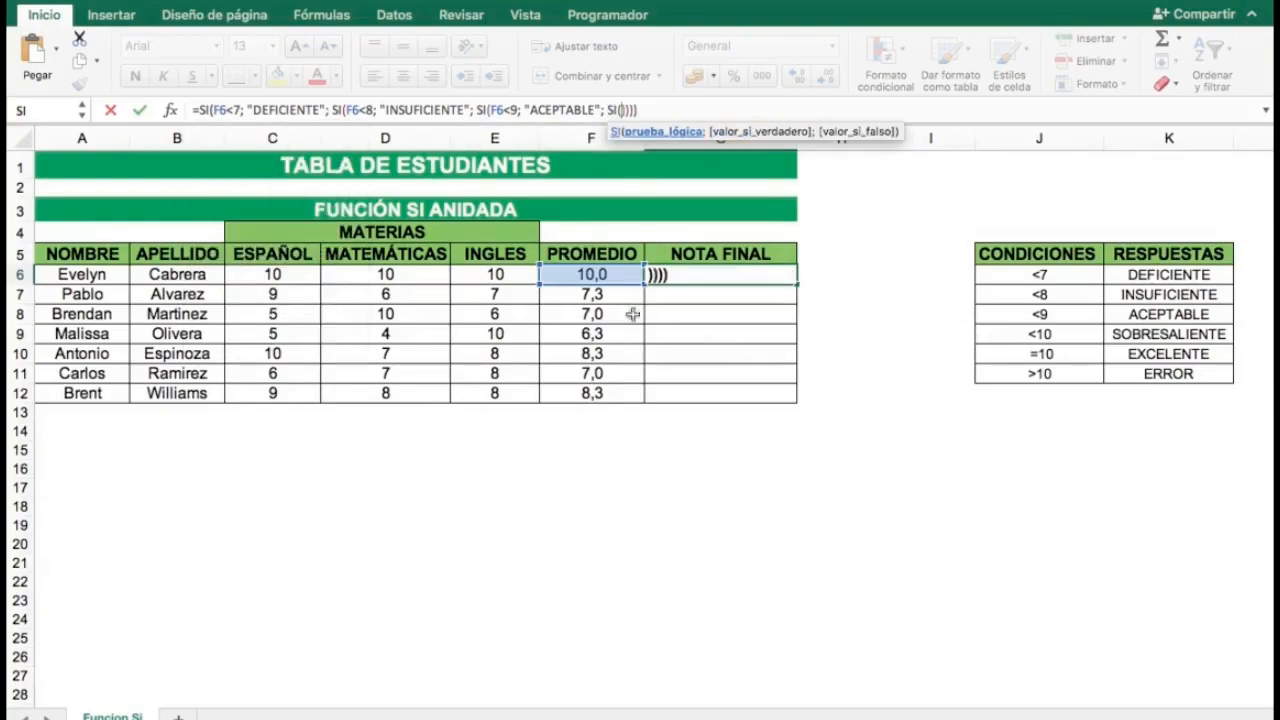
left_click(596, 280)
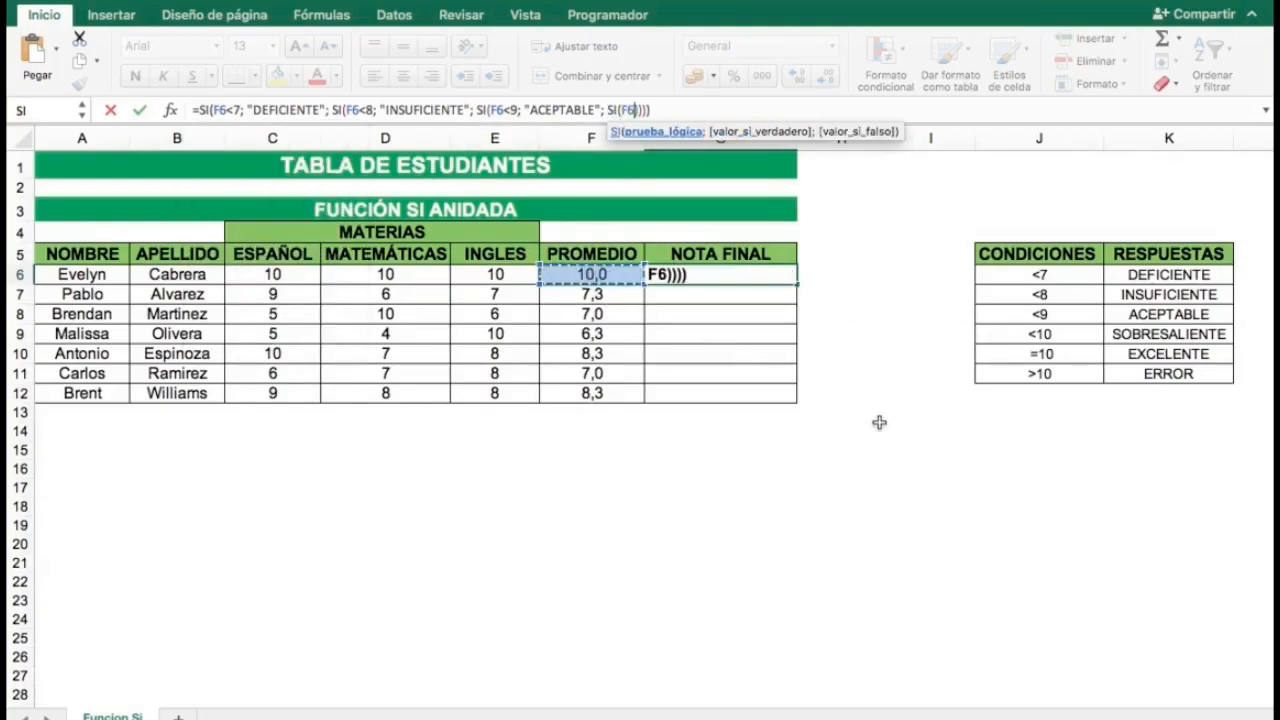
type("<10")
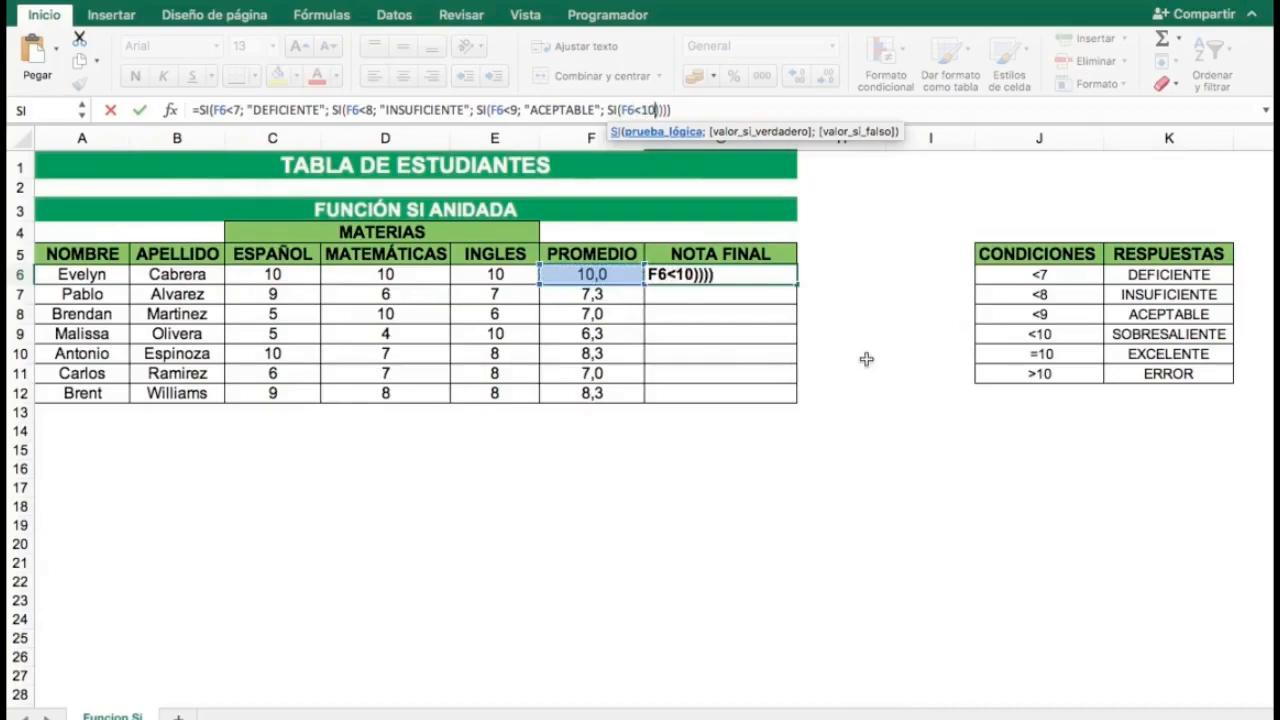
type("; ")
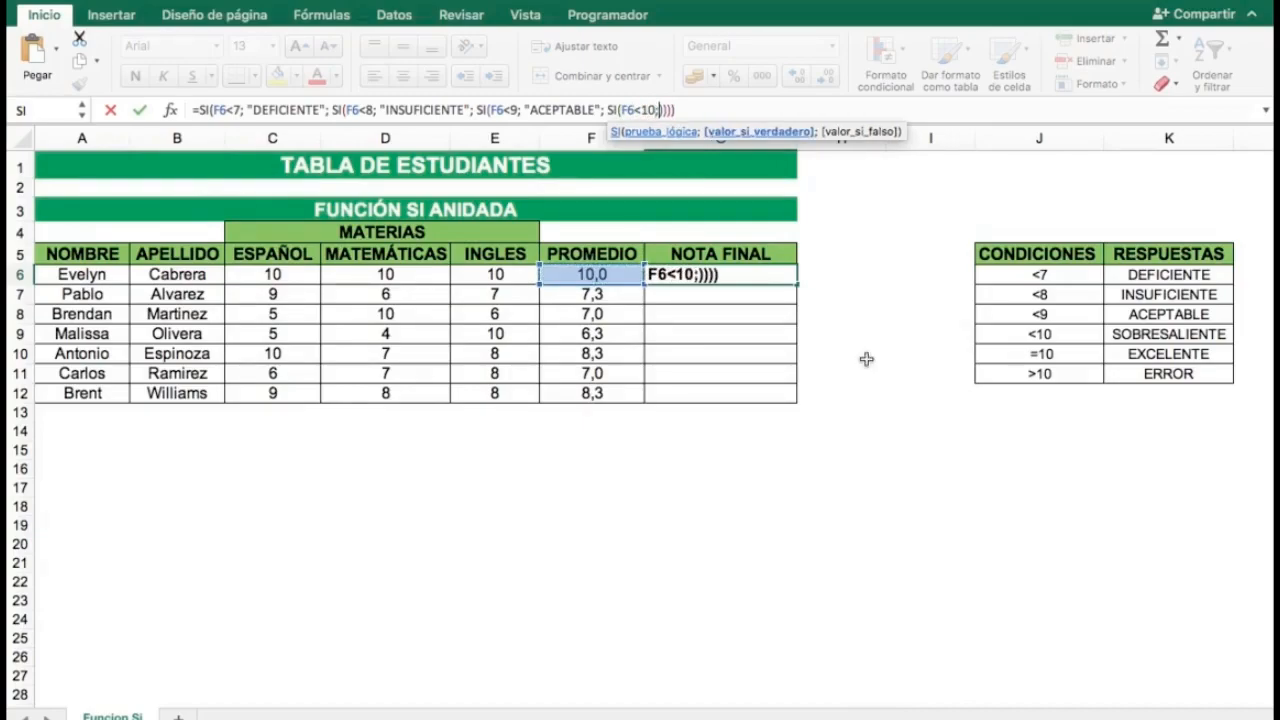
type("\"")
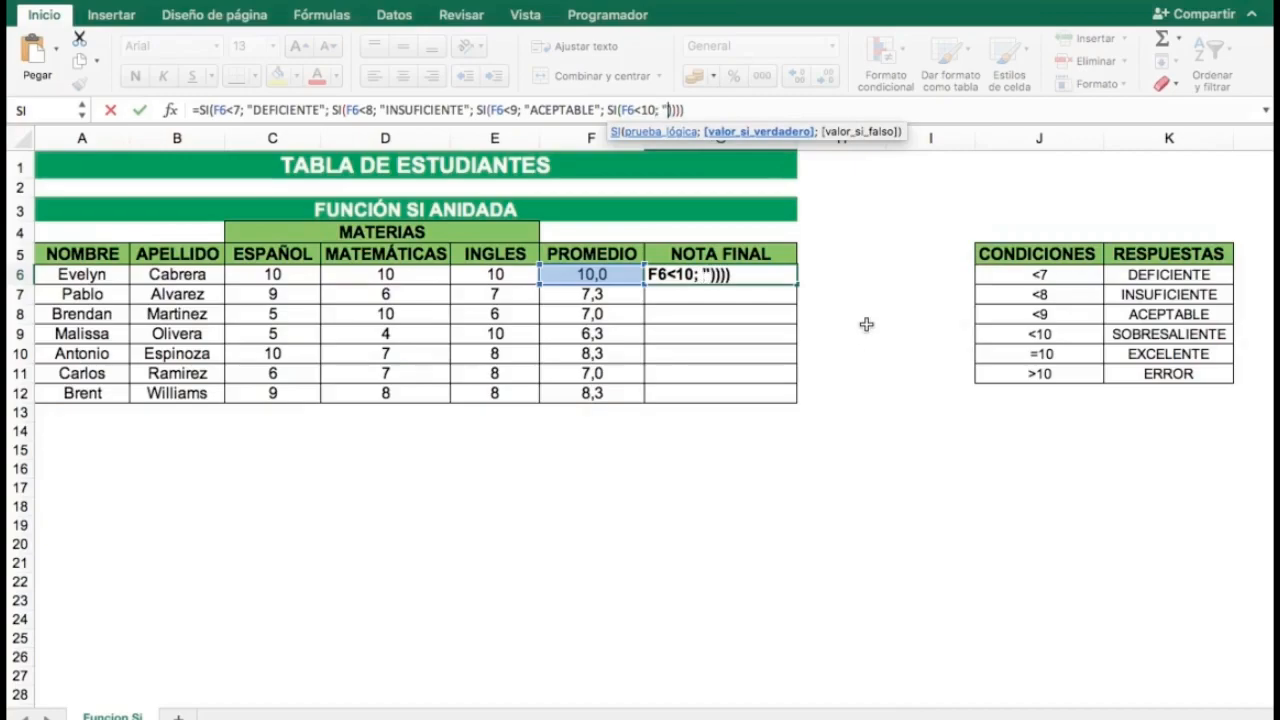
type("SOBRESALIENTE")
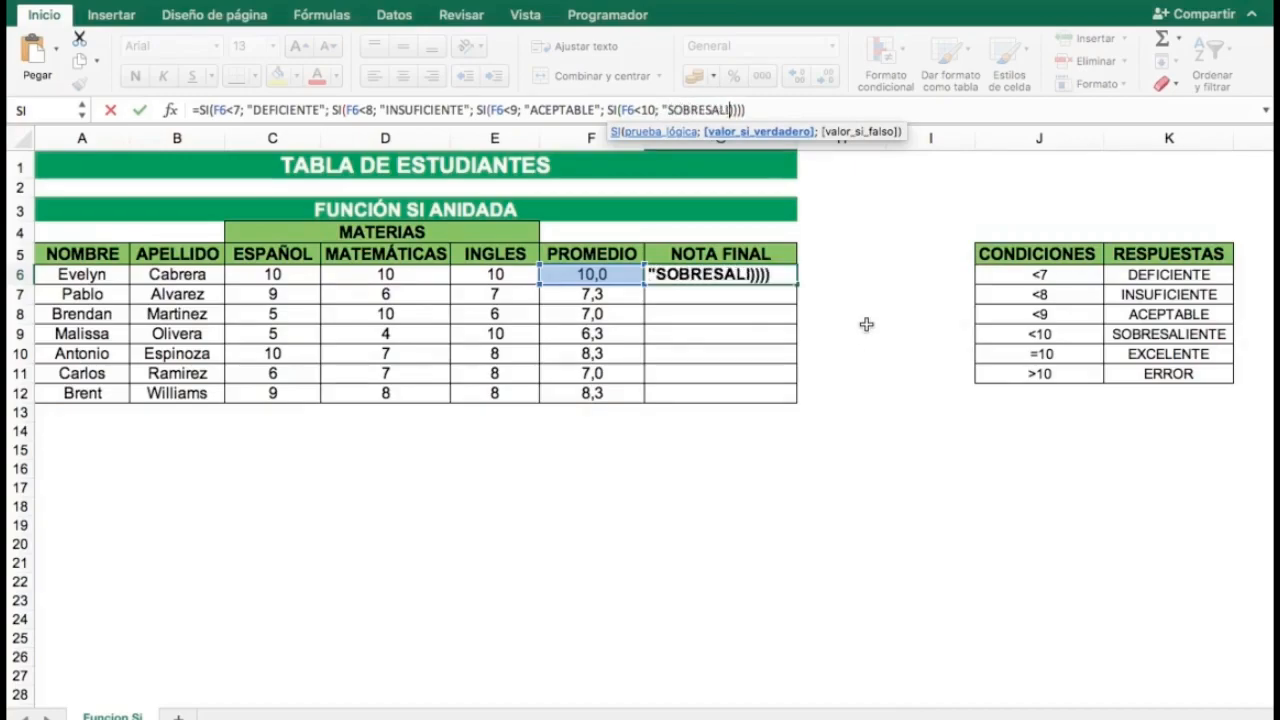
type("\";")
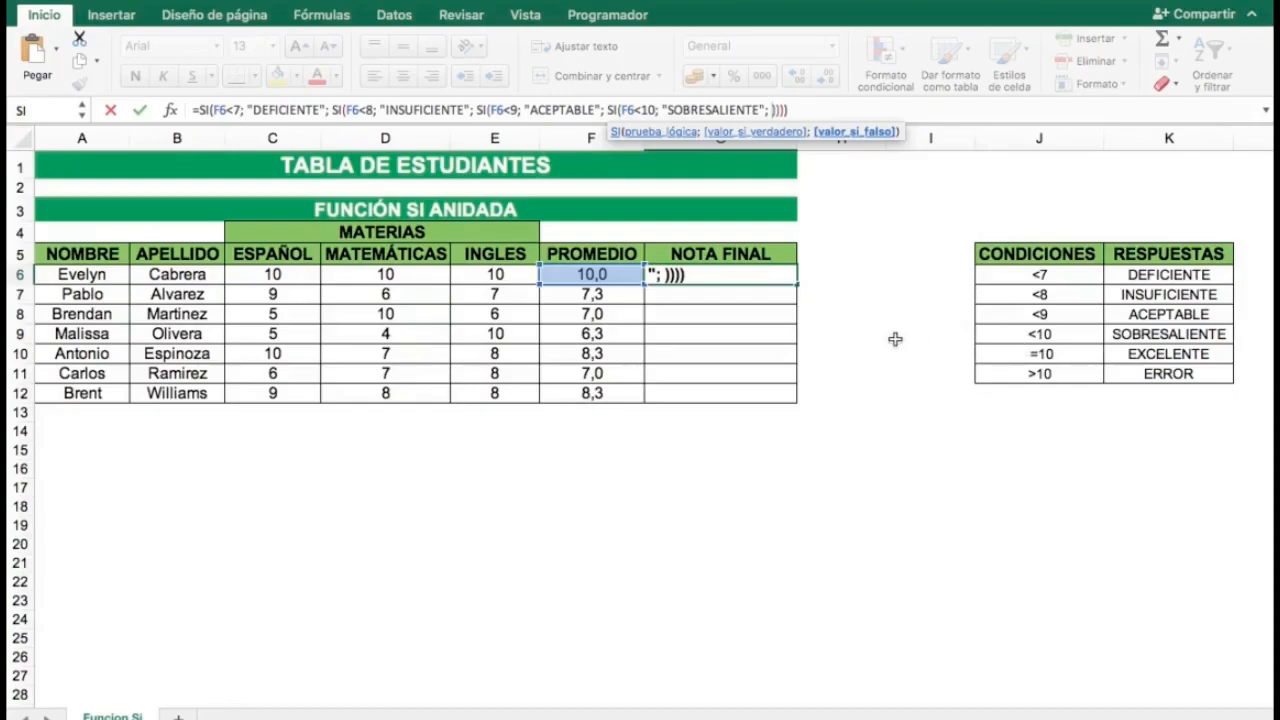
Step: Nest a fifth SI returning "EXCELENTE" when F6=10 and "ERROR" otherwise, and commit the complete formula in G6
type(" SI(")
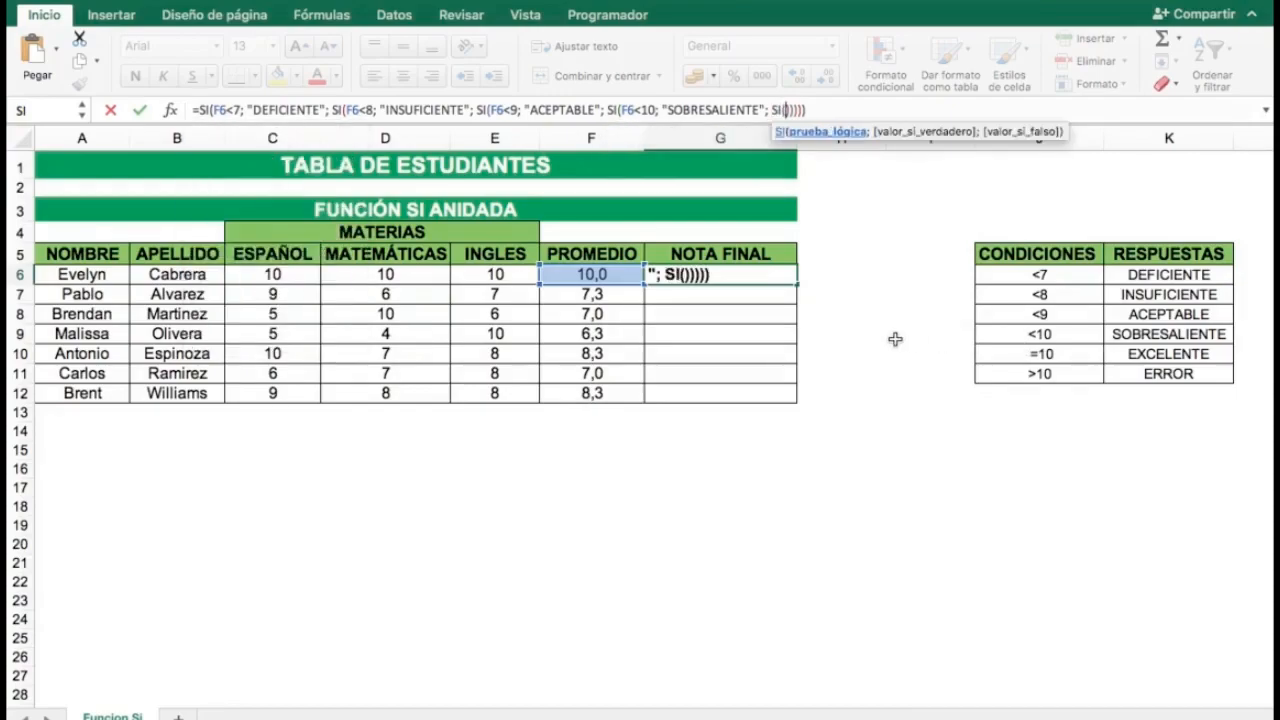
left_click(596, 275)
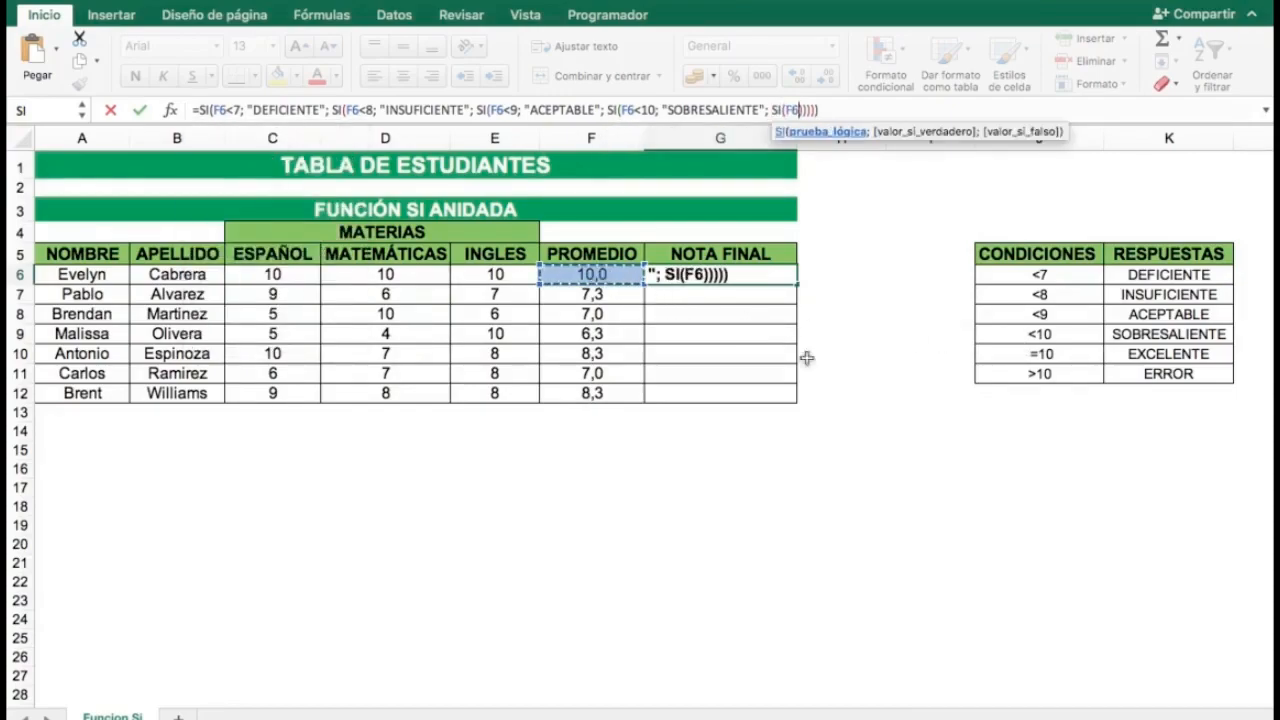
type("=10")
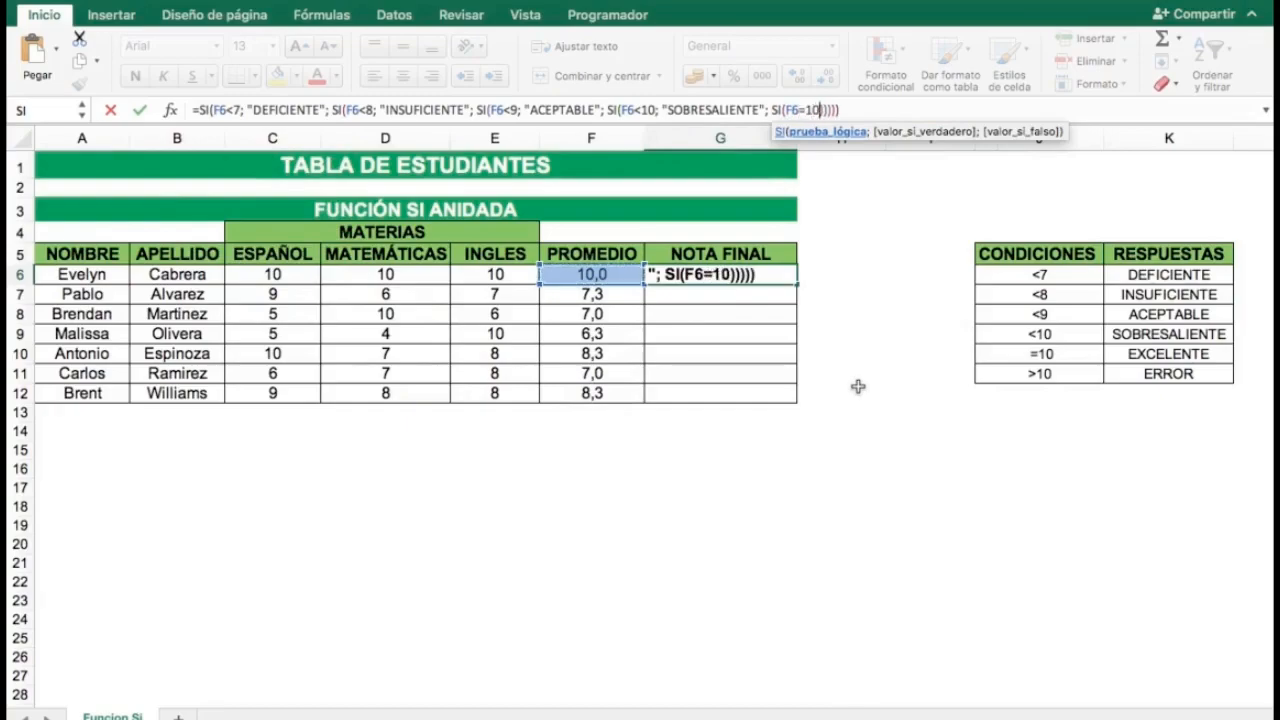
type("; ")
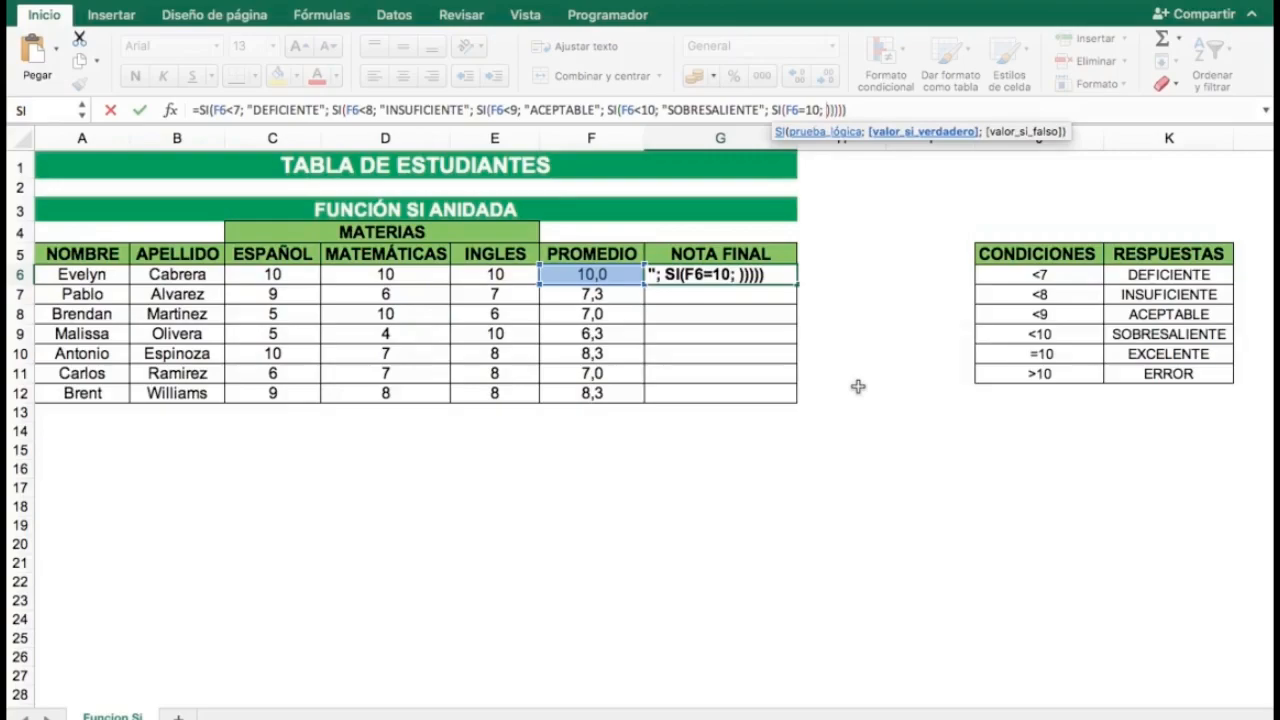
type("\"EXCELENTE\"")
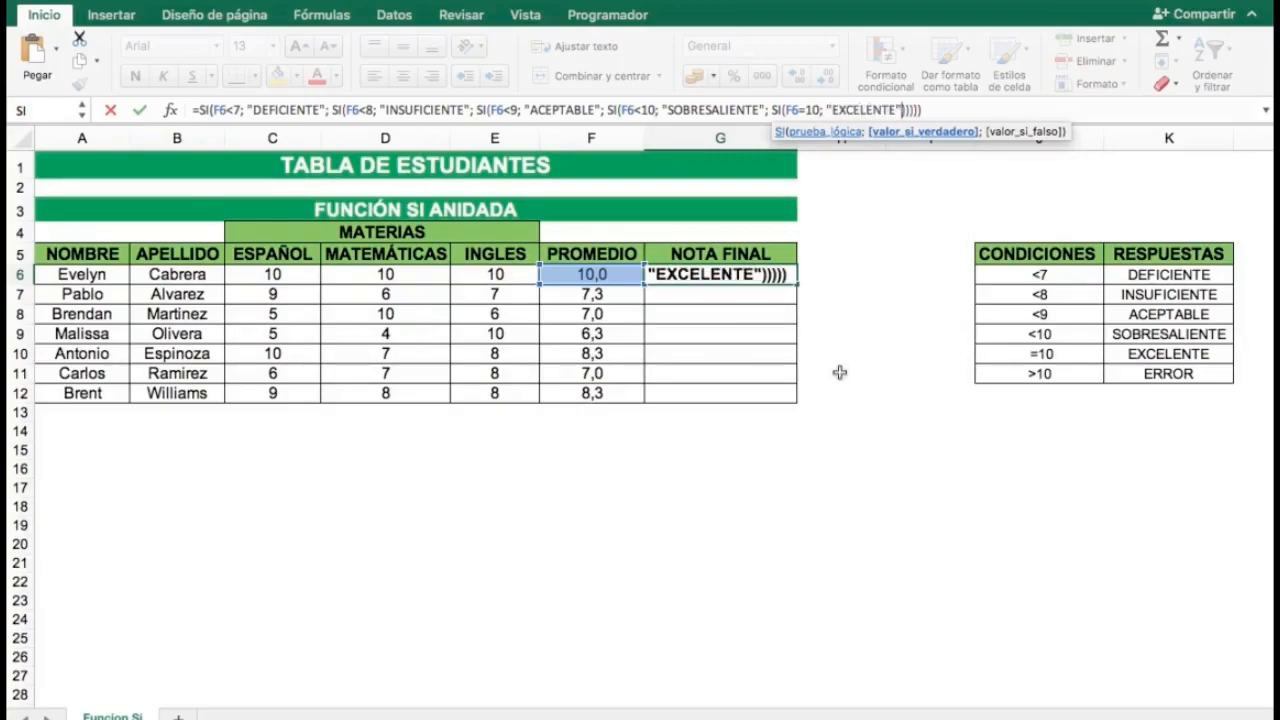
type(";")
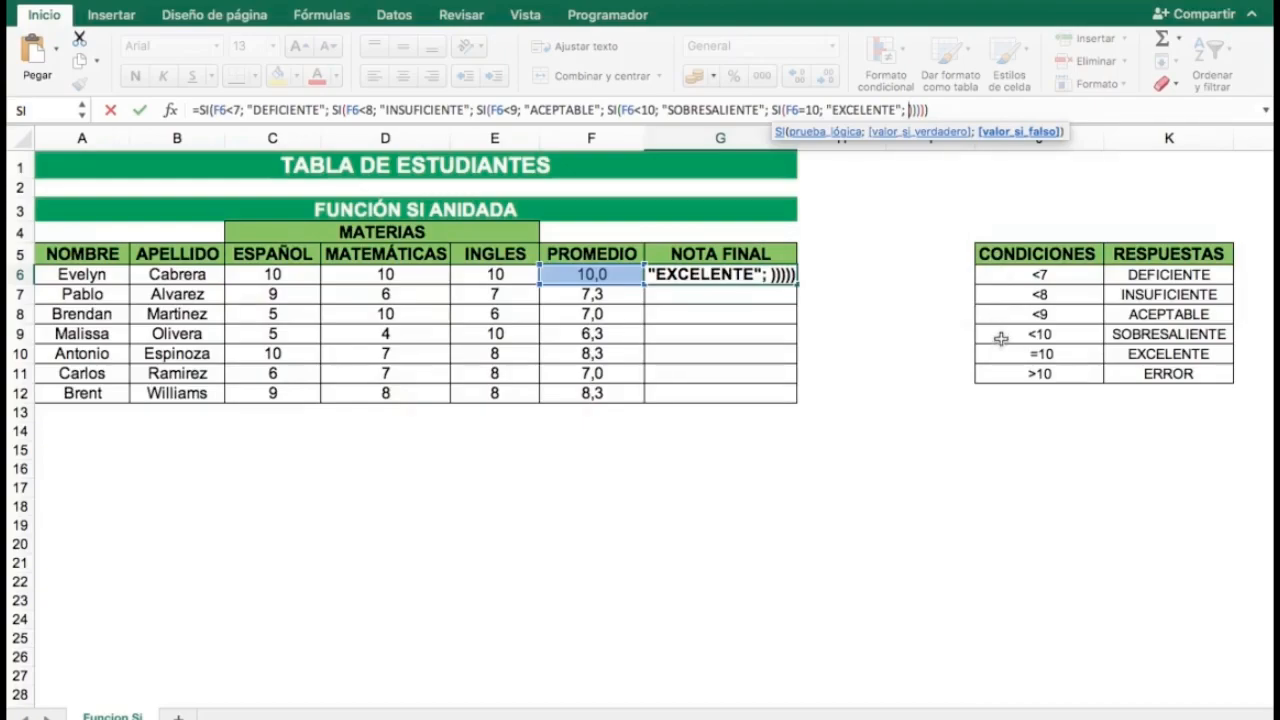
type("\"ERROR\"")
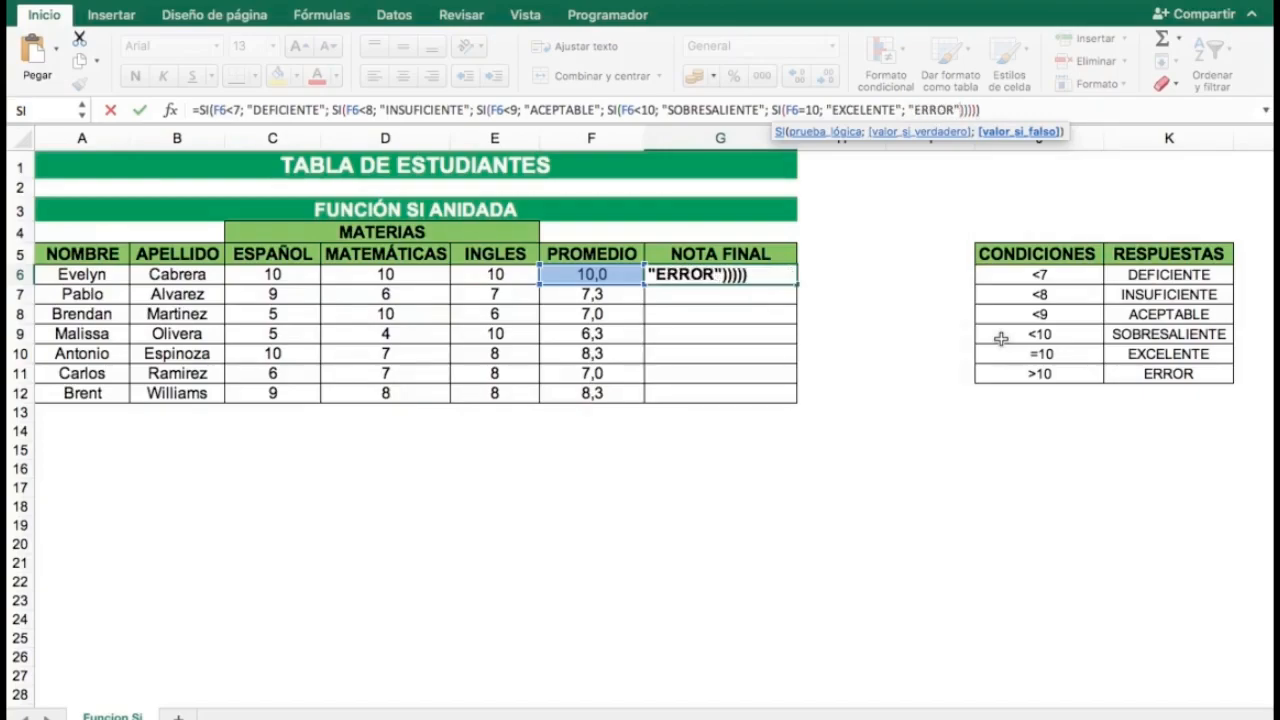
key("Return")
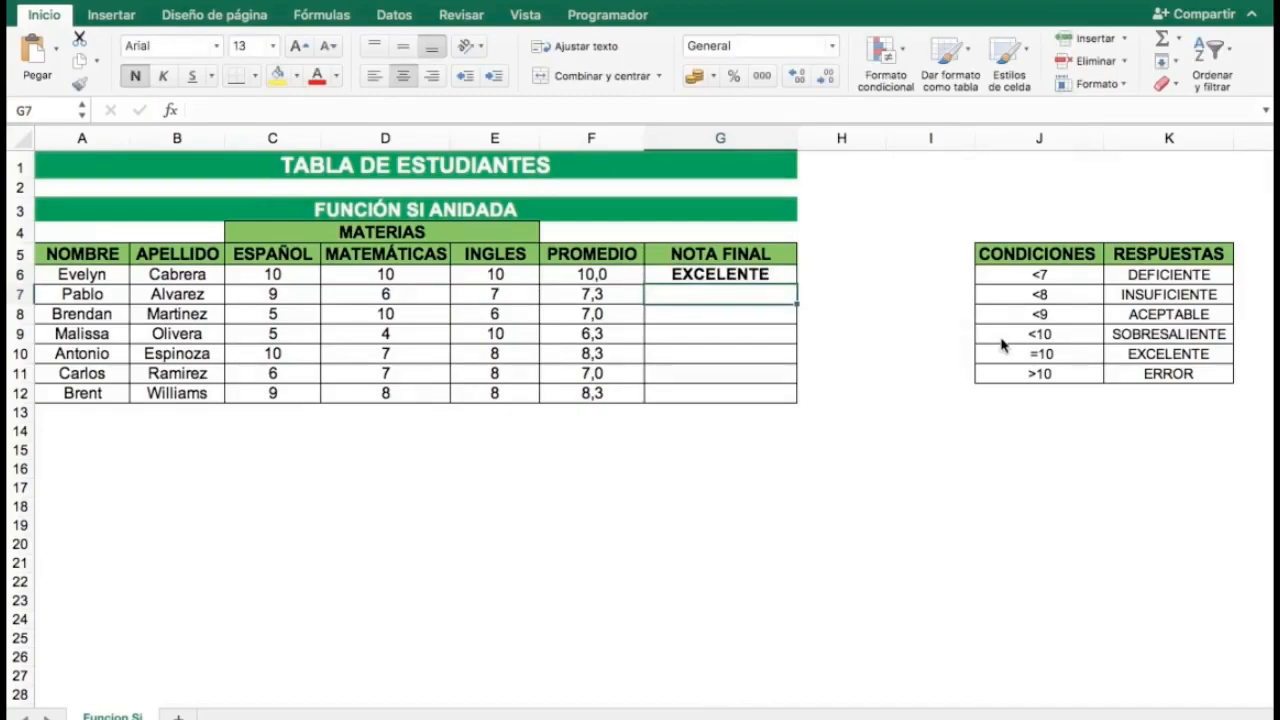
key("Up")
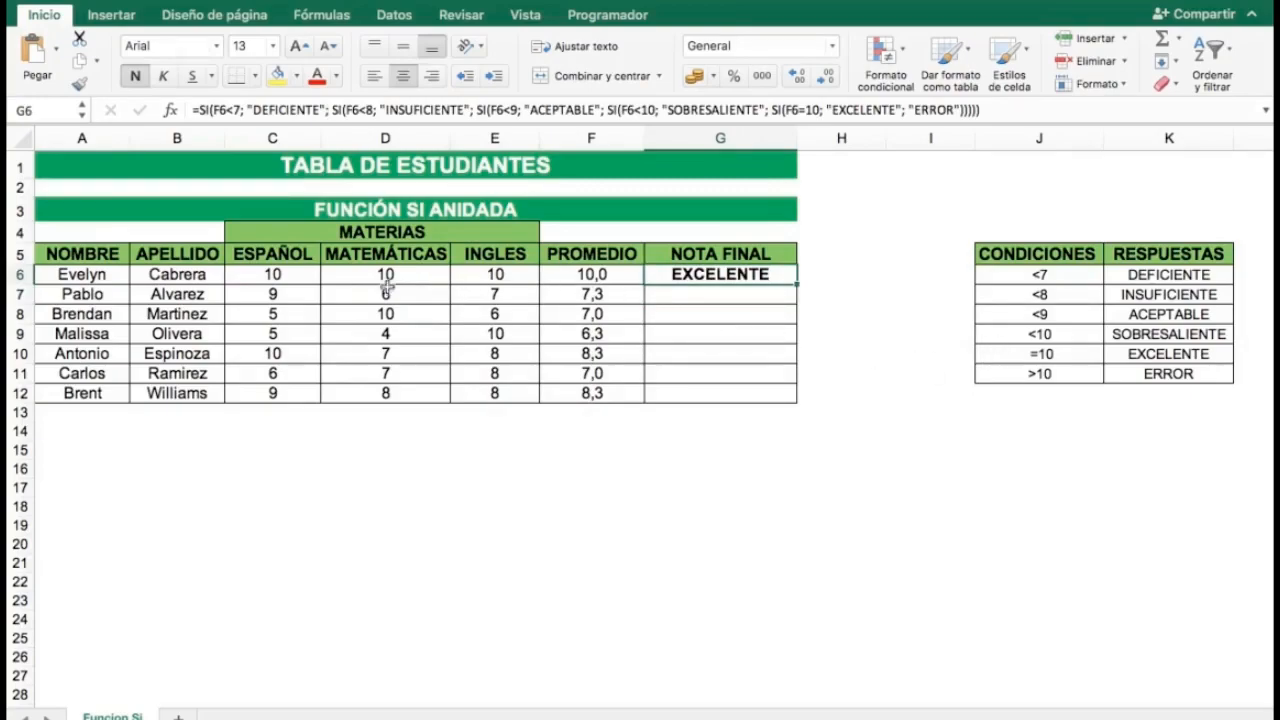
Step: Test the formula by setting the first student's ESPAÑOL grade in C6 to 9 and checking G6
left_click(295, 276)
type("9")
key("Return")
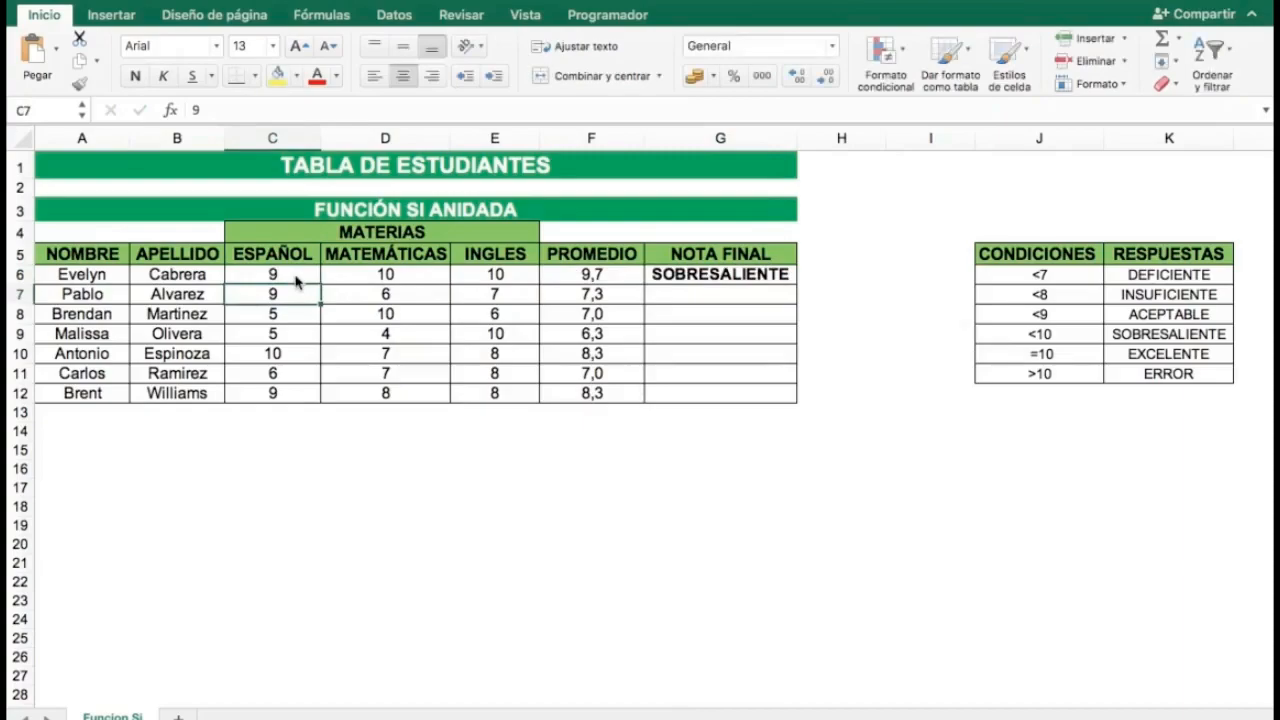
left_click(690, 276)
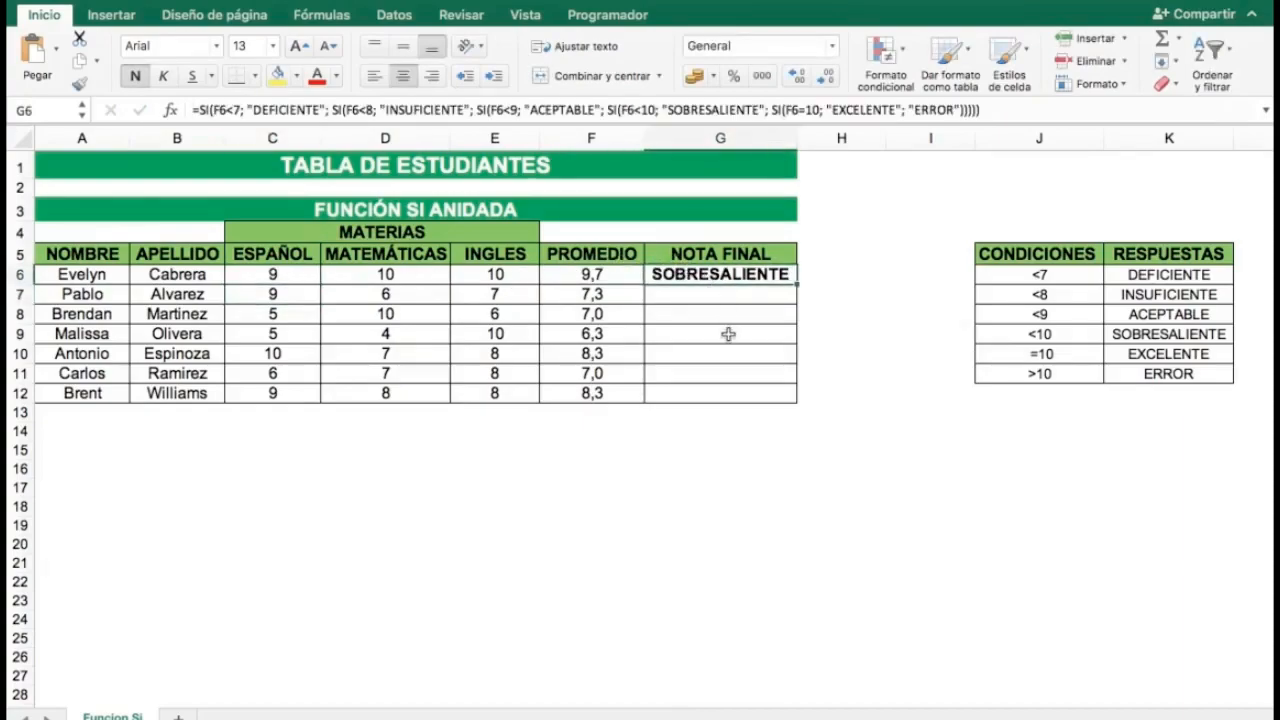
Step: Set the ESPAÑOL grade in C6 to 6 and check the first student's final grade and average
left_click(268, 274)
type("6")
key("Return")
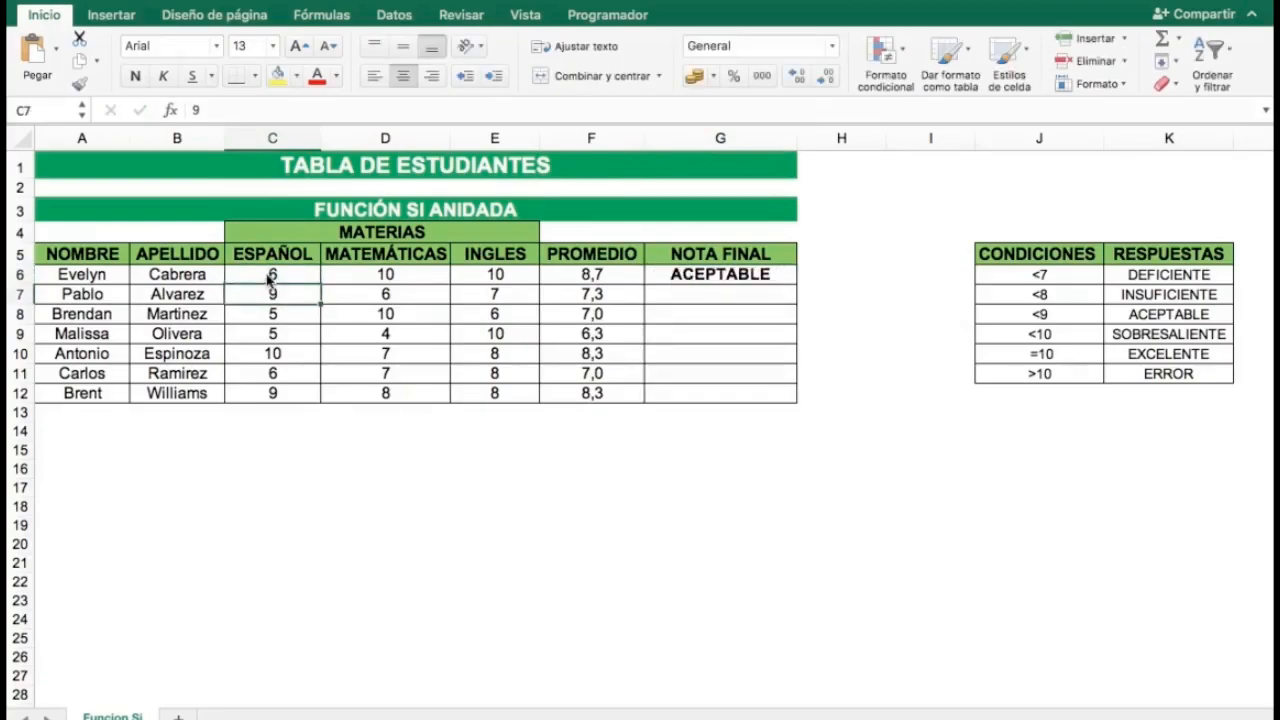
left_click(701, 279)
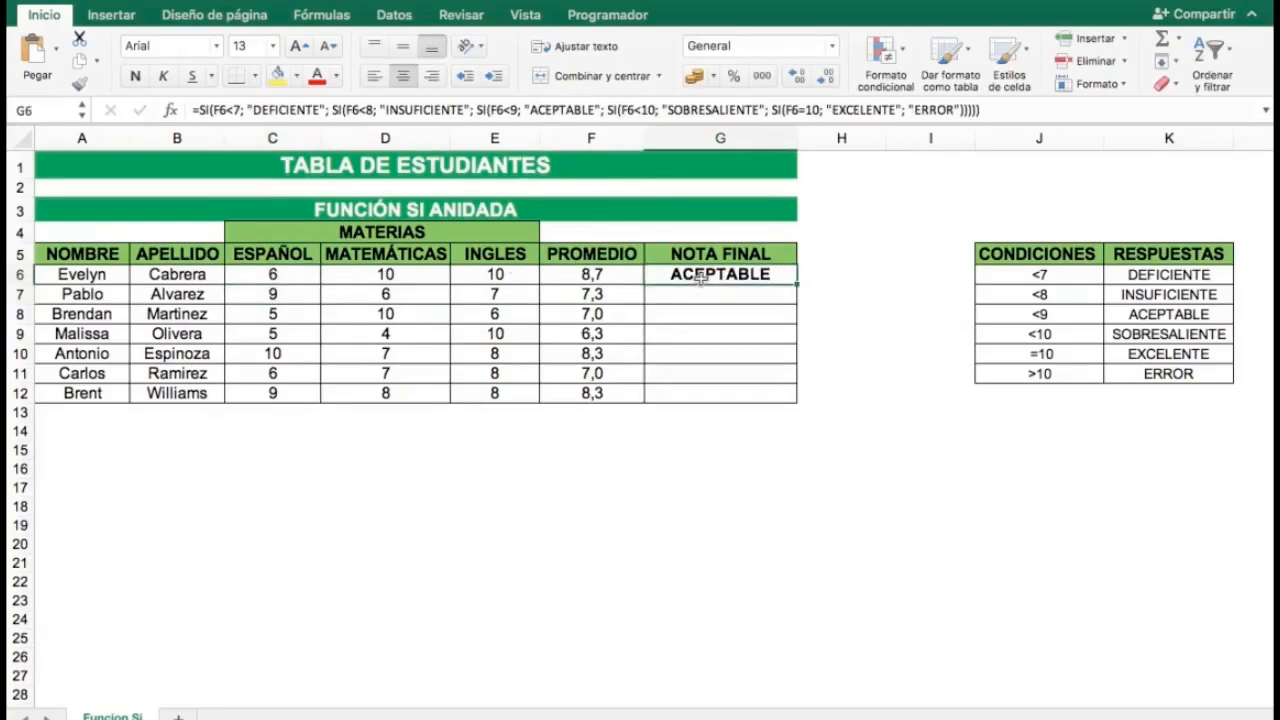
left_click(592, 272)
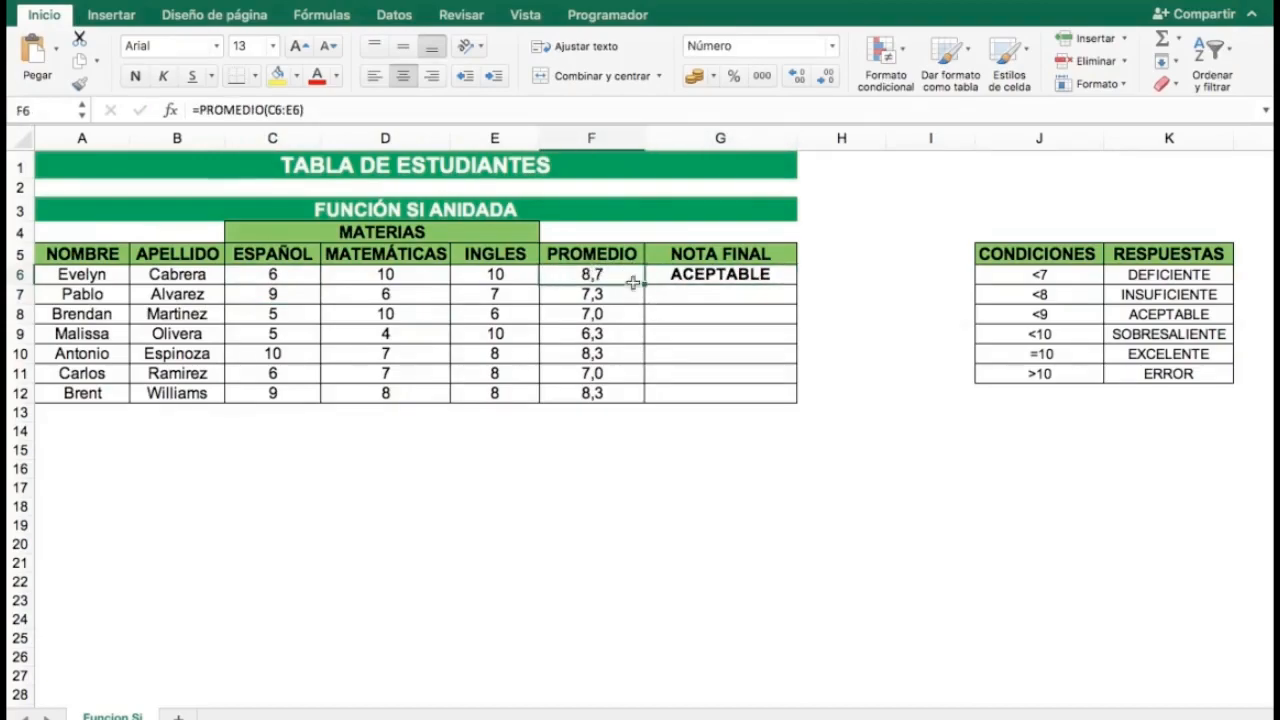
Step: Examine the thresholds and responses in the conditions table, along with the final "ERROR" argument of G6's nested formula
left_click_drag(1030, 272, 1027, 348)
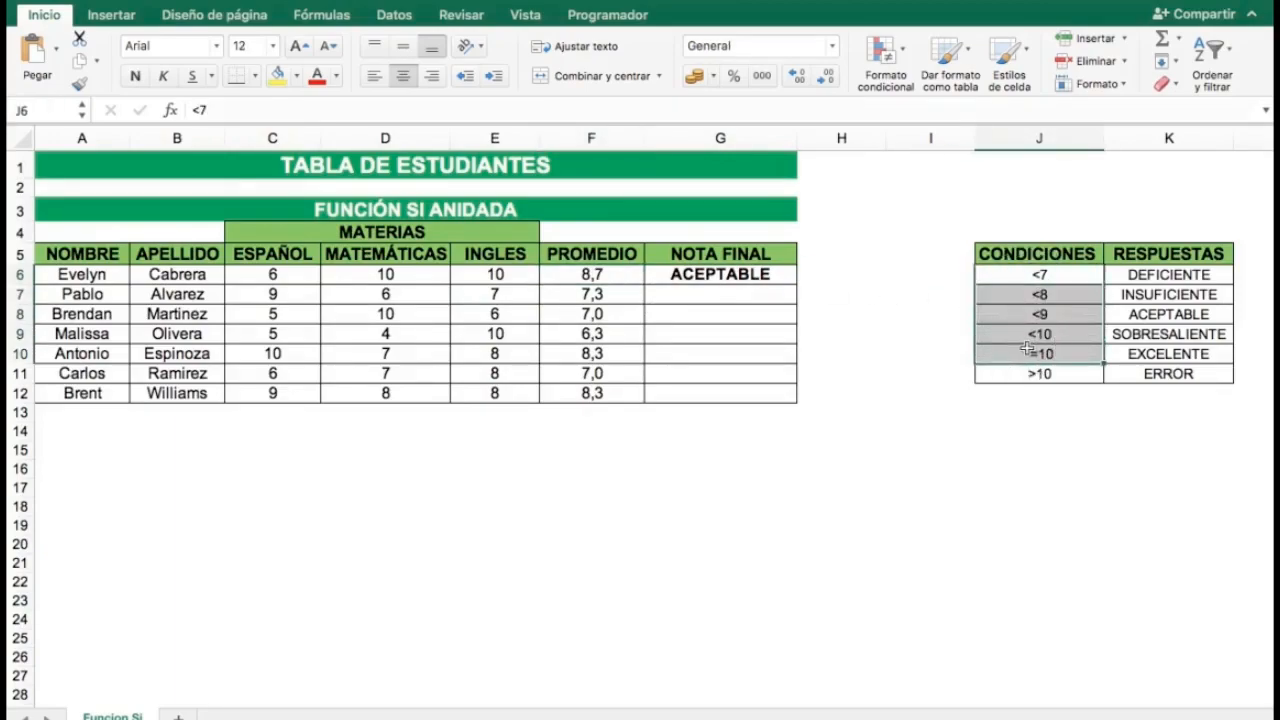
left_click(998, 272)
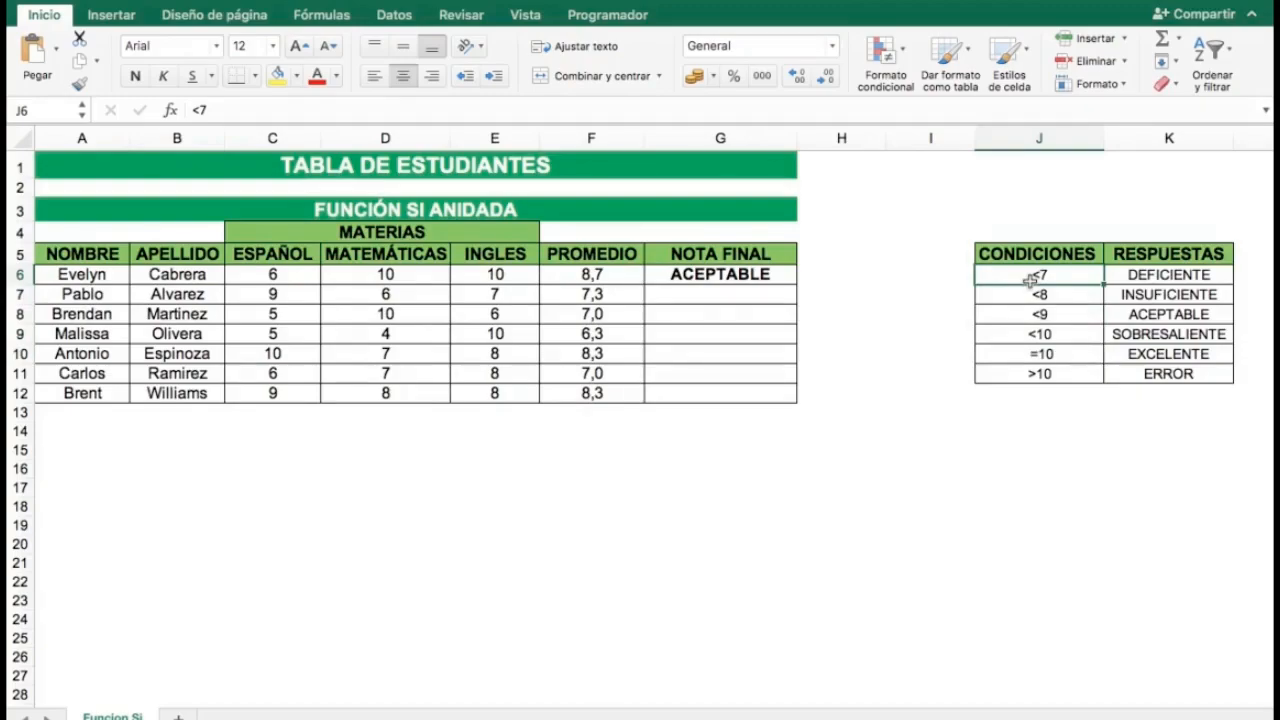
mouse_move(1030, 280)
left_mouse_down()
mouse_move(1140, 270)
mouse_move(1050, 276)
mouse_move(1073, 278)
left_mouse_up()
key("Down")
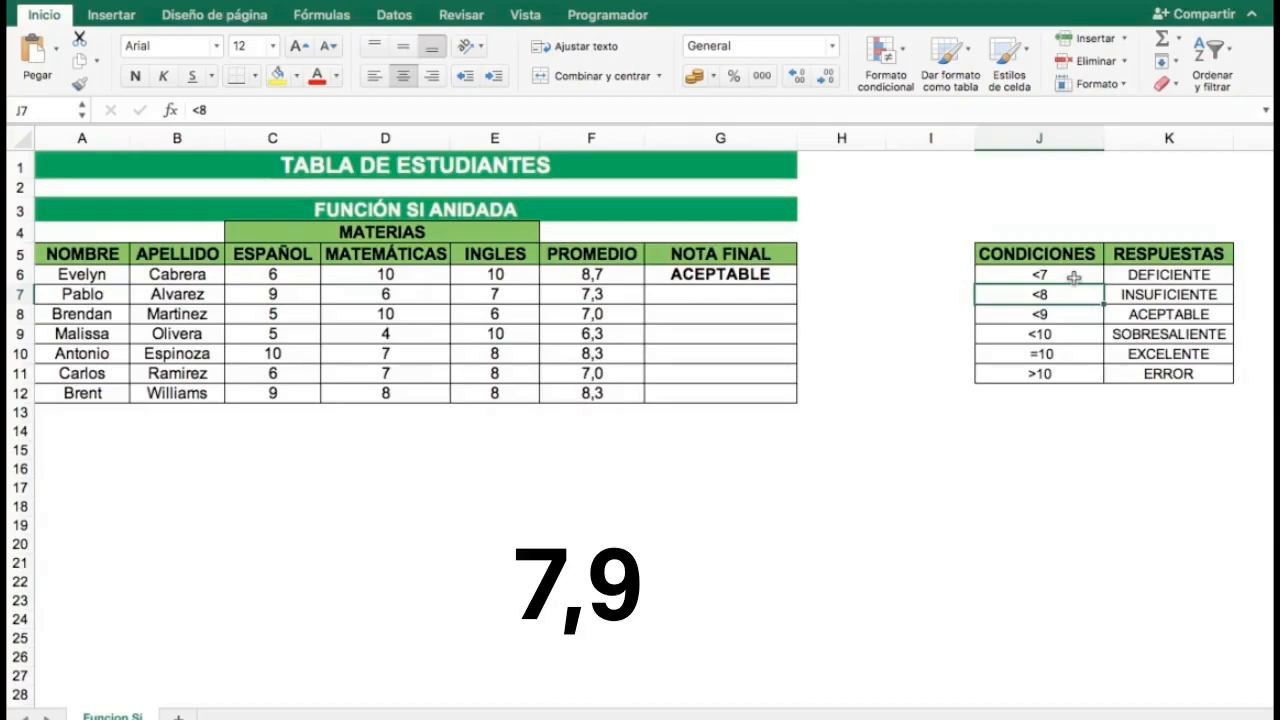
left_click_drag(1057, 293, 1140, 294)
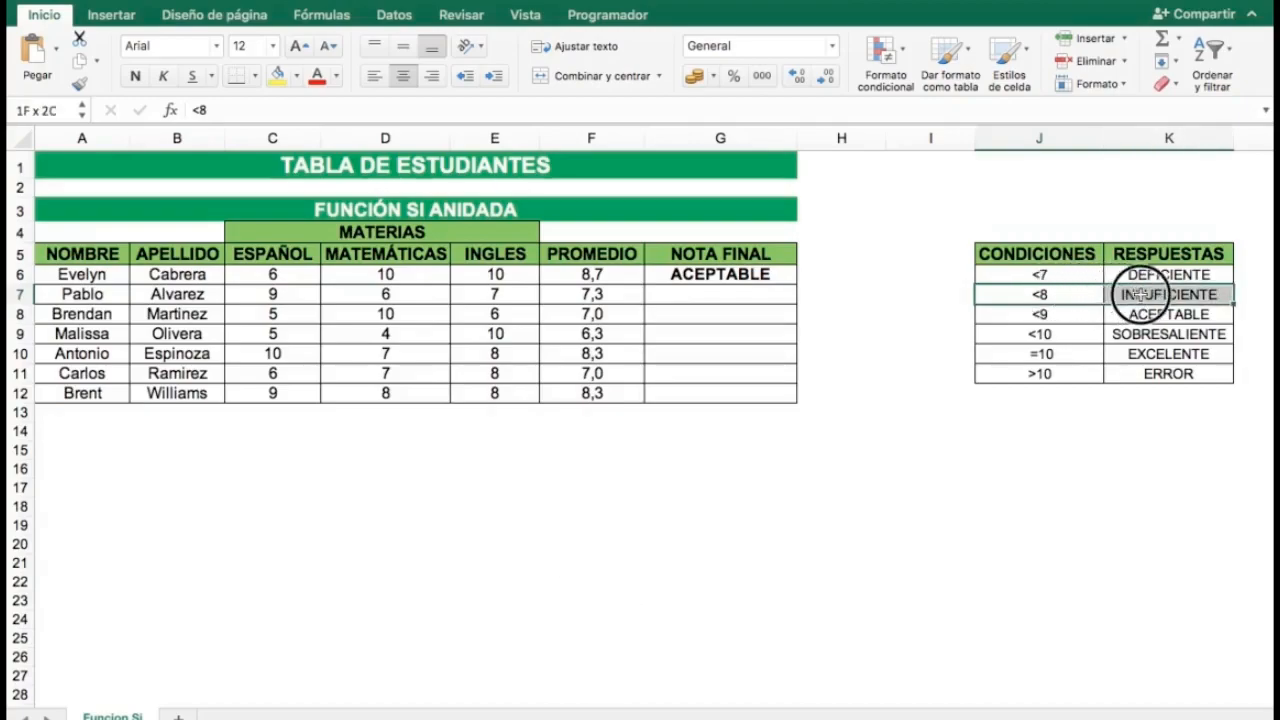
left_click_drag(1062, 273, 1065, 353)
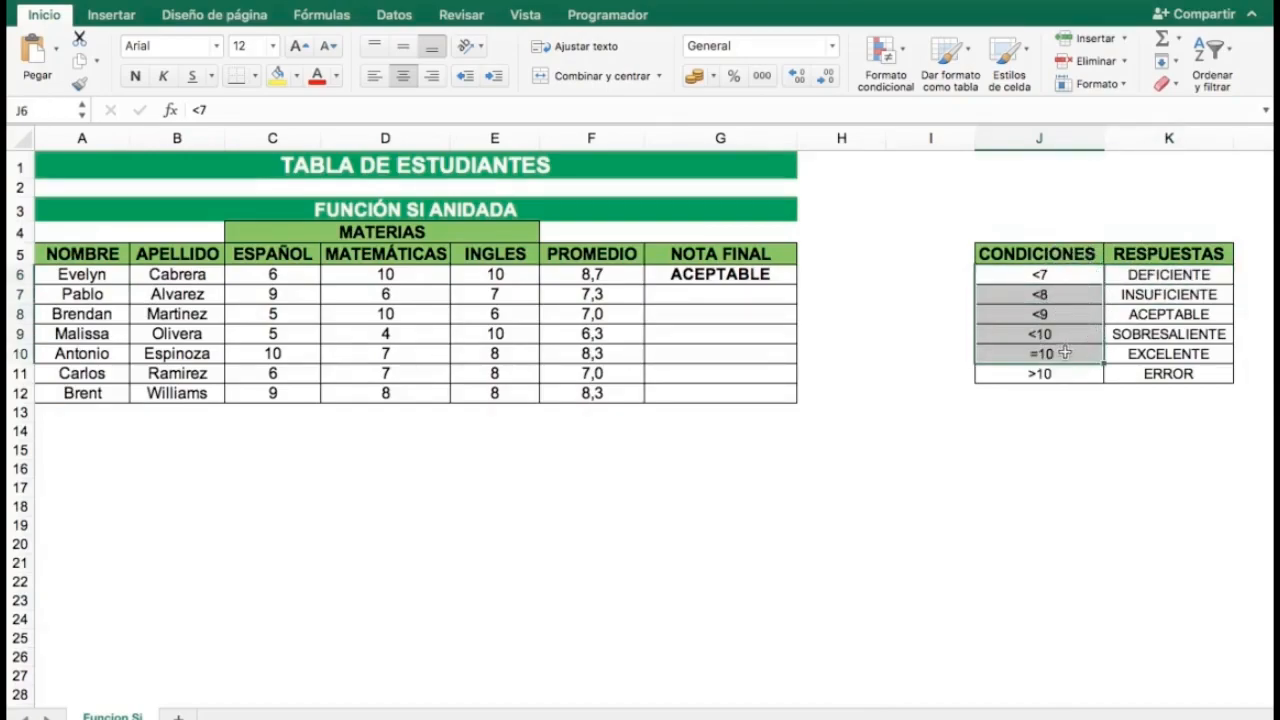
left_click(1065, 353)
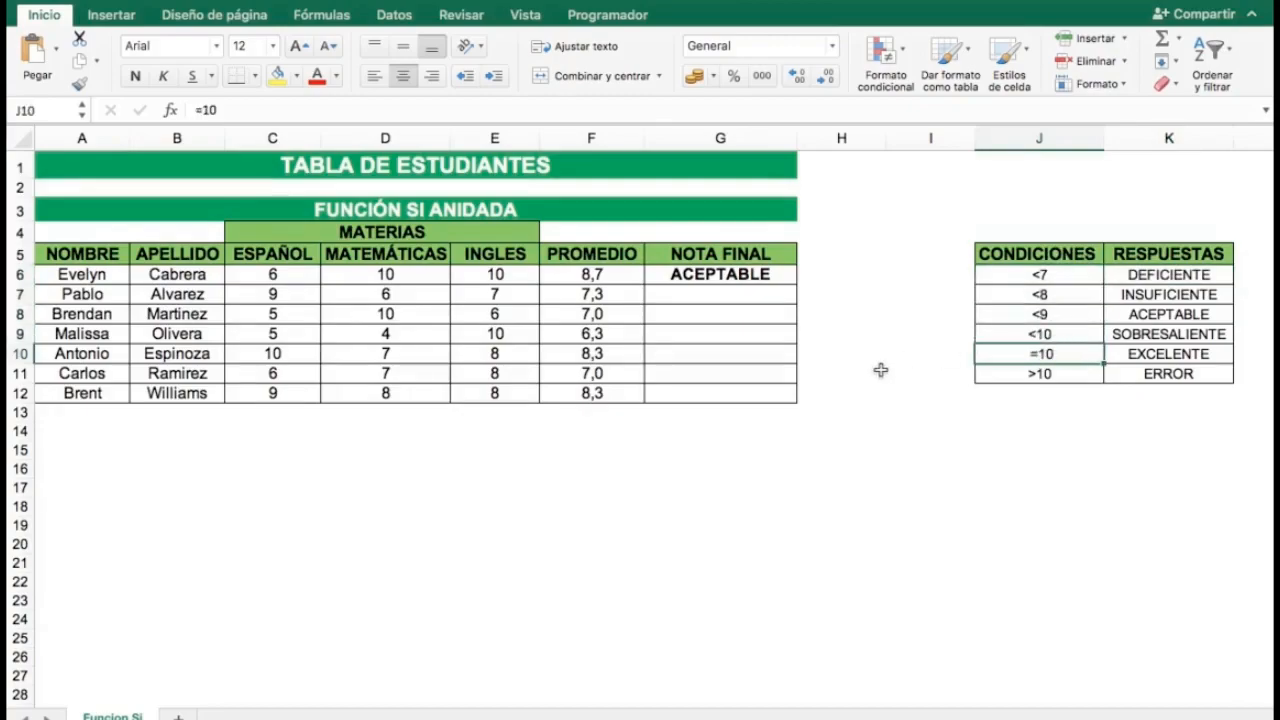
mouse_move(1060, 354)
left_mouse_down()
mouse_move(1130, 354)
mouse_move(1117, 354)
left_mouse_up()
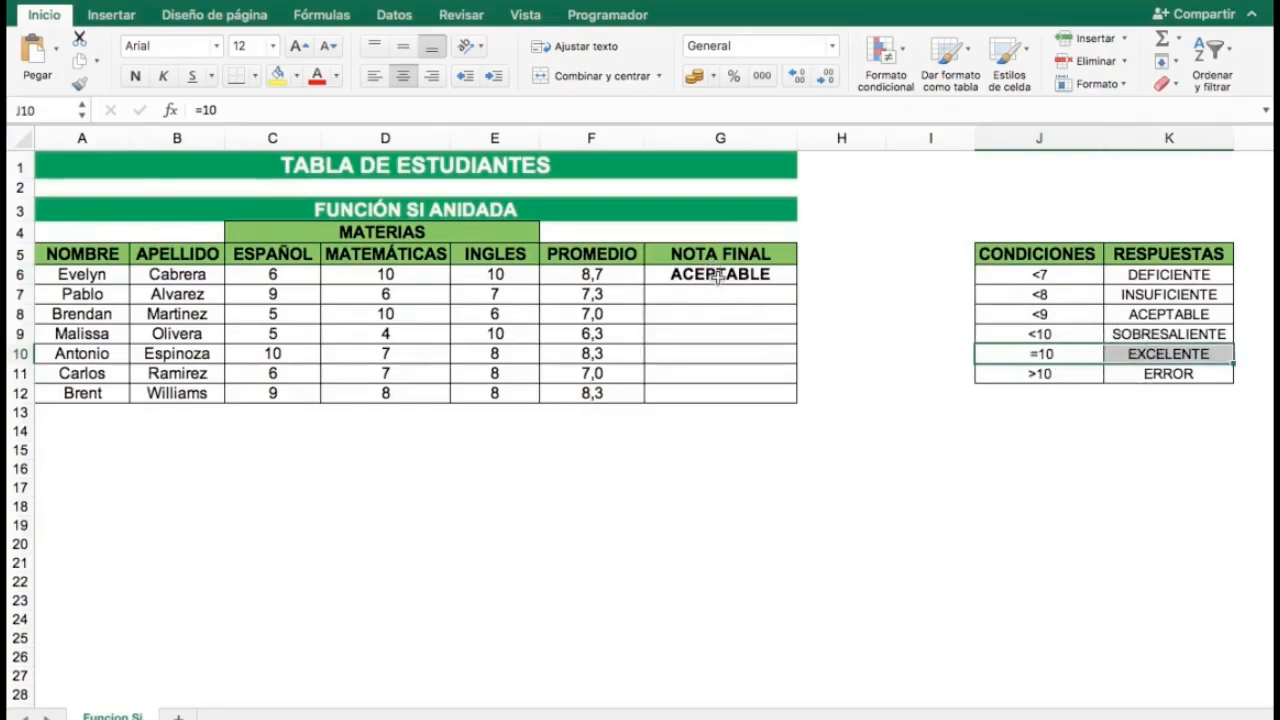
left_click(757, 282)
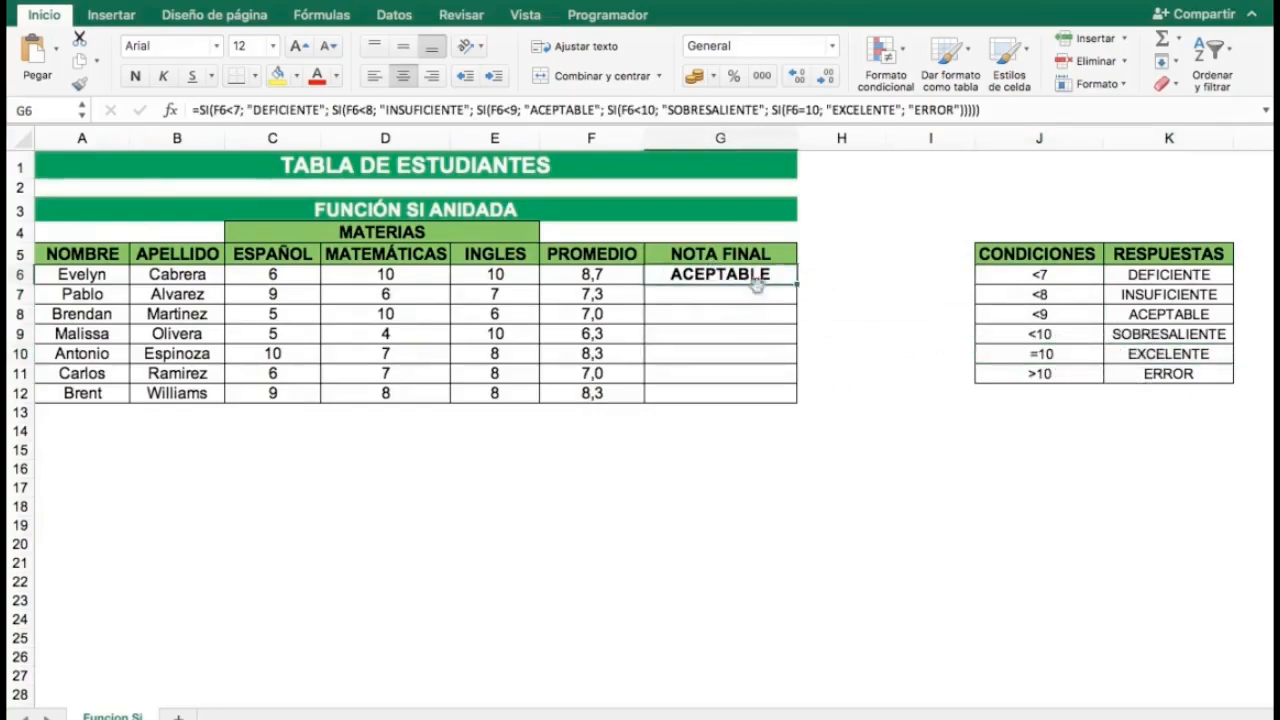
left_click(931, 110)
double_click(931, 110)
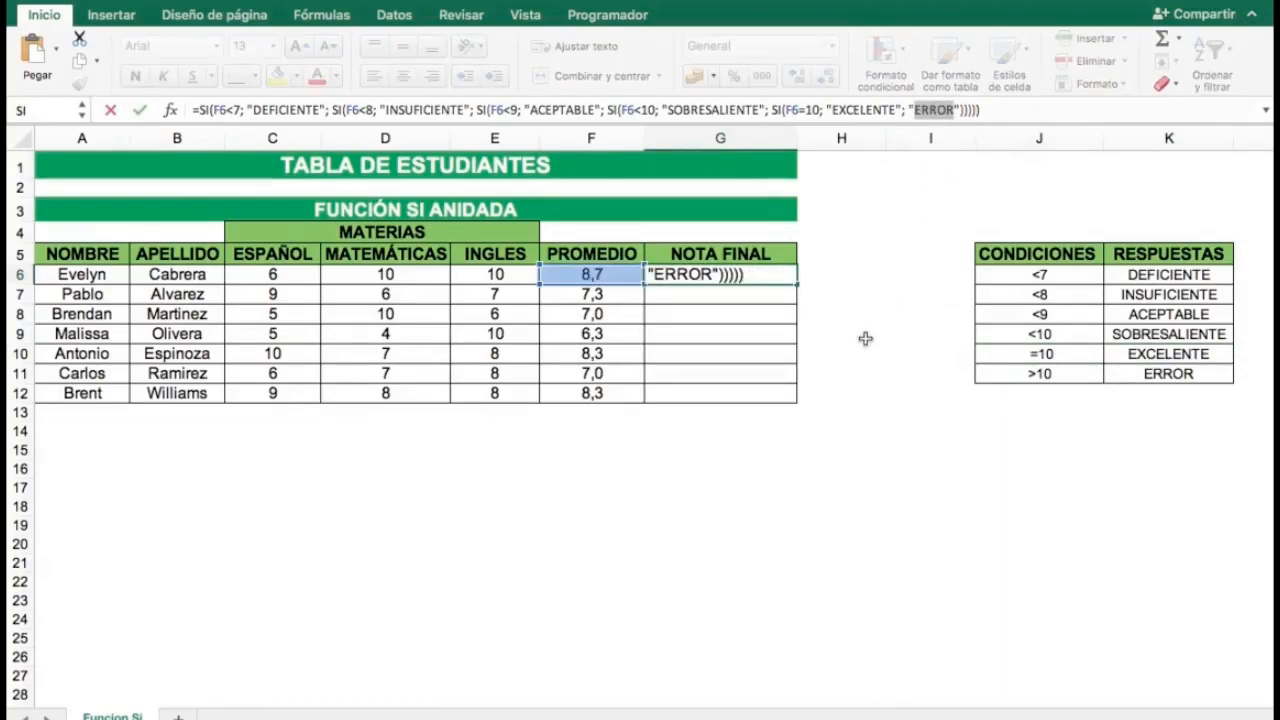
Step: Test the error case by setting the ESPAÑOL grade in C6 to 100 and checking F6 and G6
left_click(271, 277)
type("100")
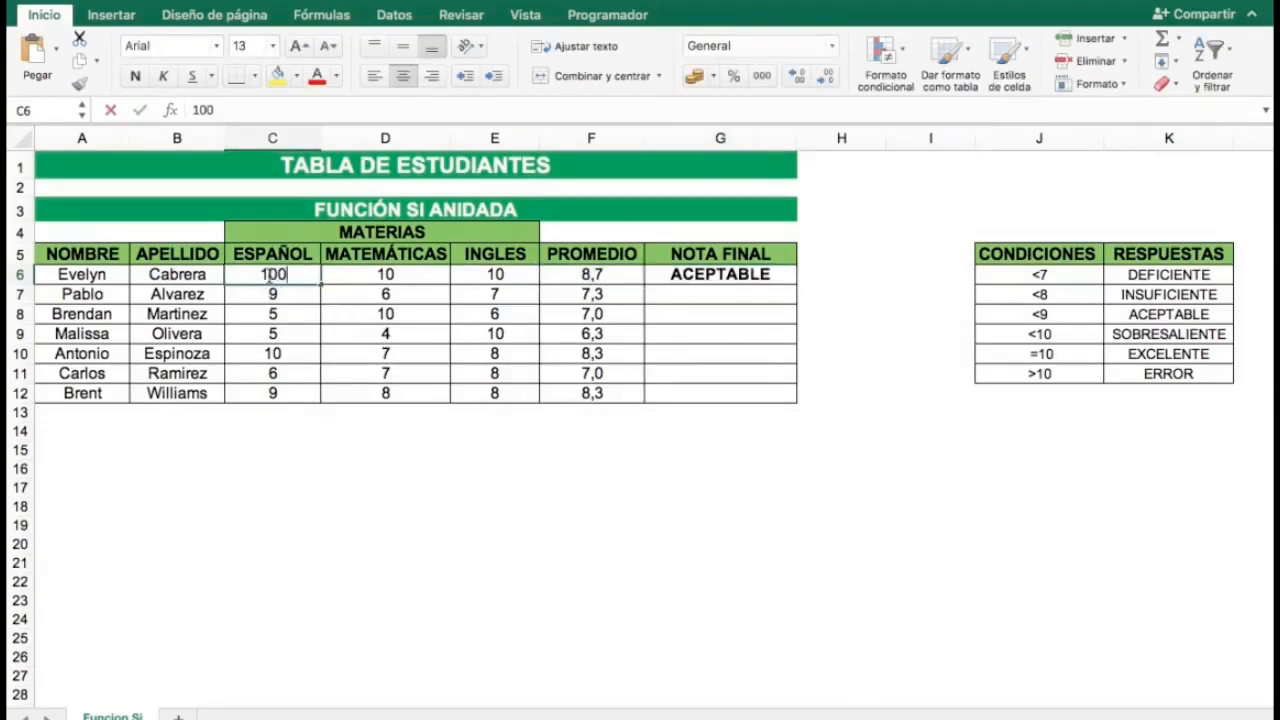
key("Return")
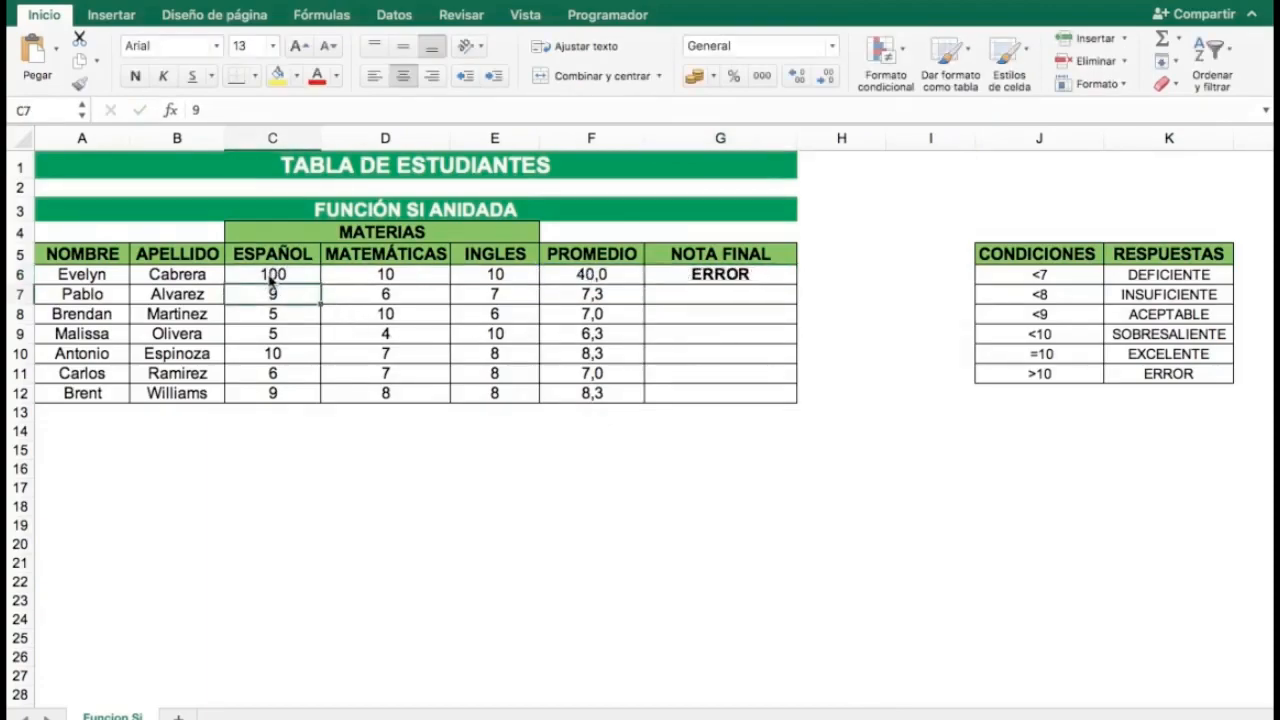
left_click(568, 277)
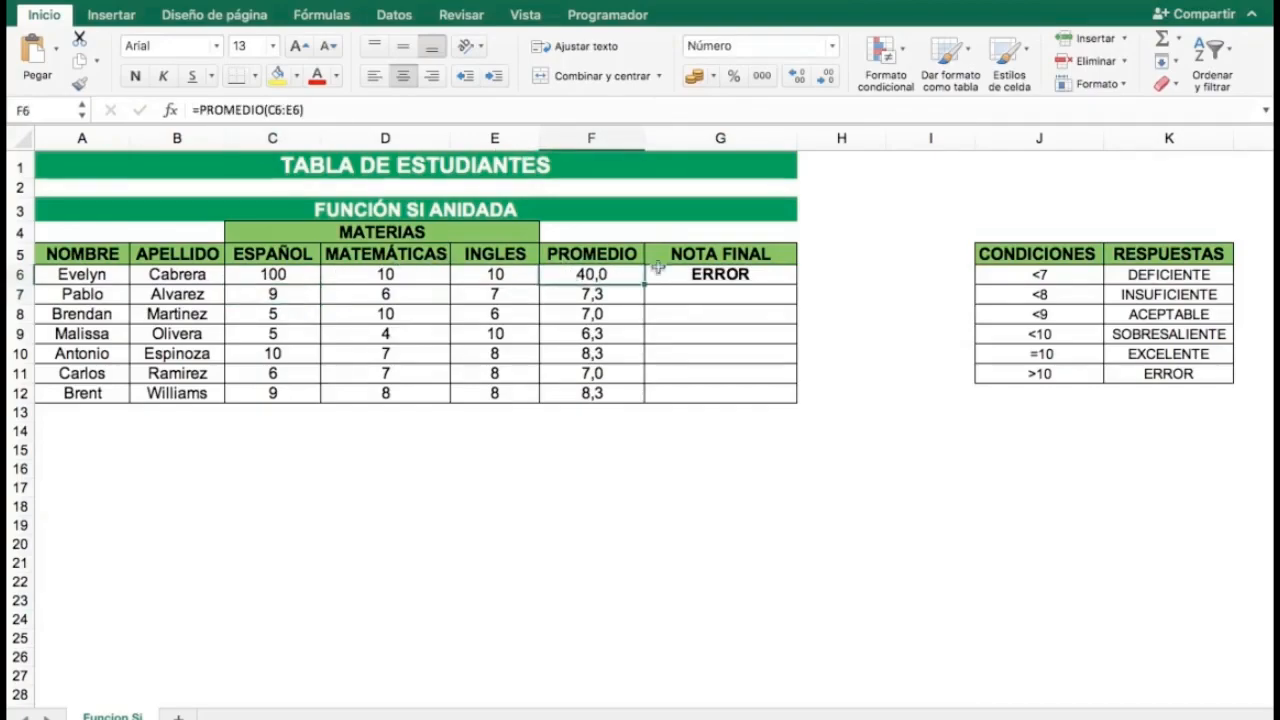
left_click(694, 274)
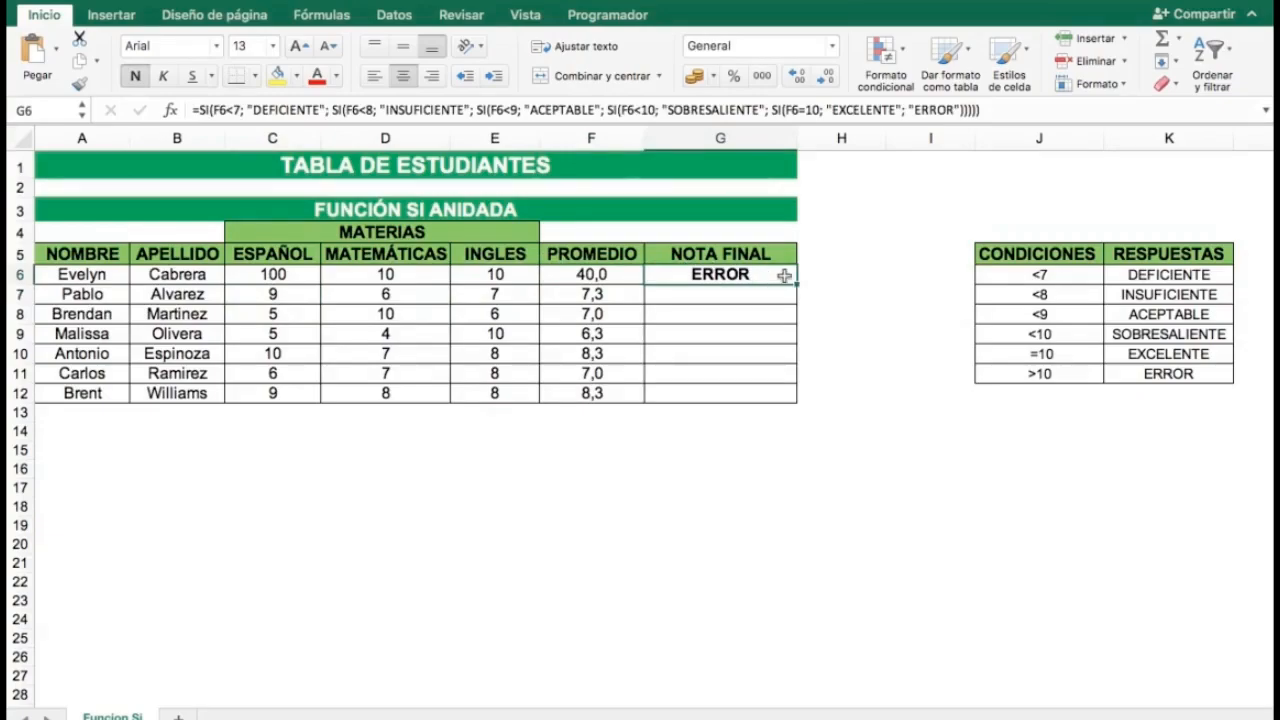
left_click(601, 272)
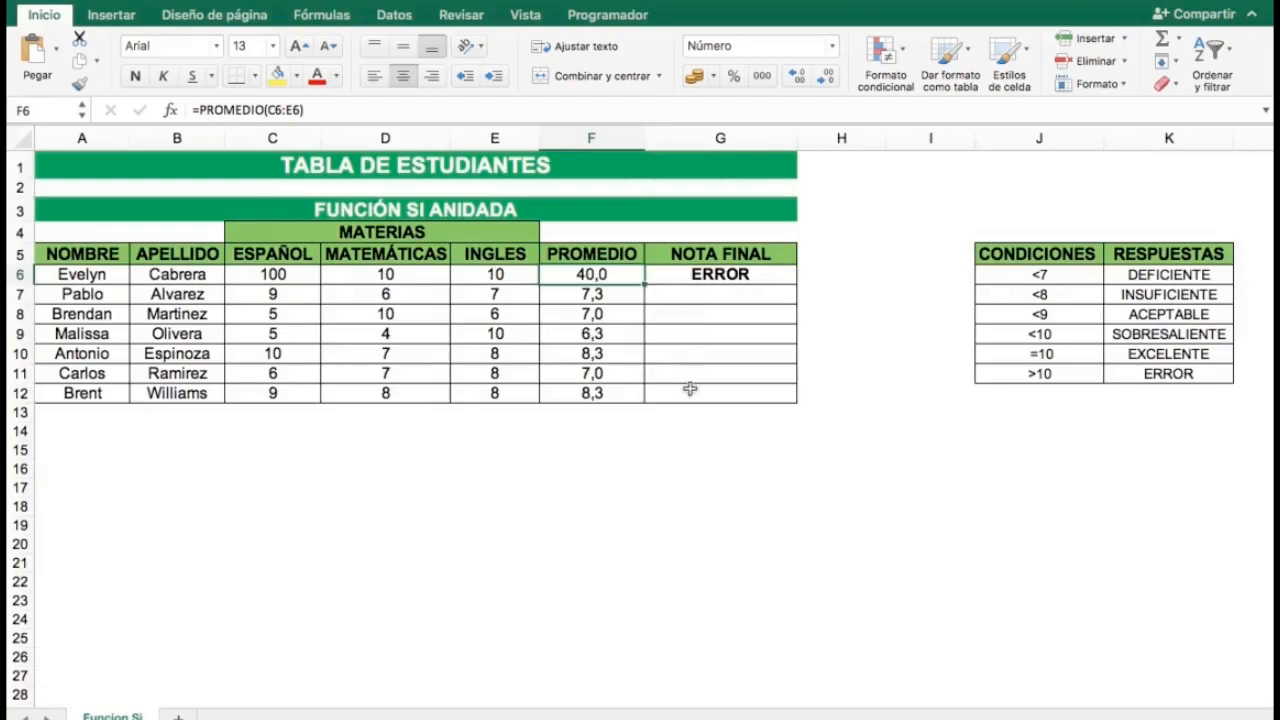
Step: Copy the nested SI formula from G6 down through G12 and check the copied formula in G7
left_click_drag(798, 284, 795, 394)
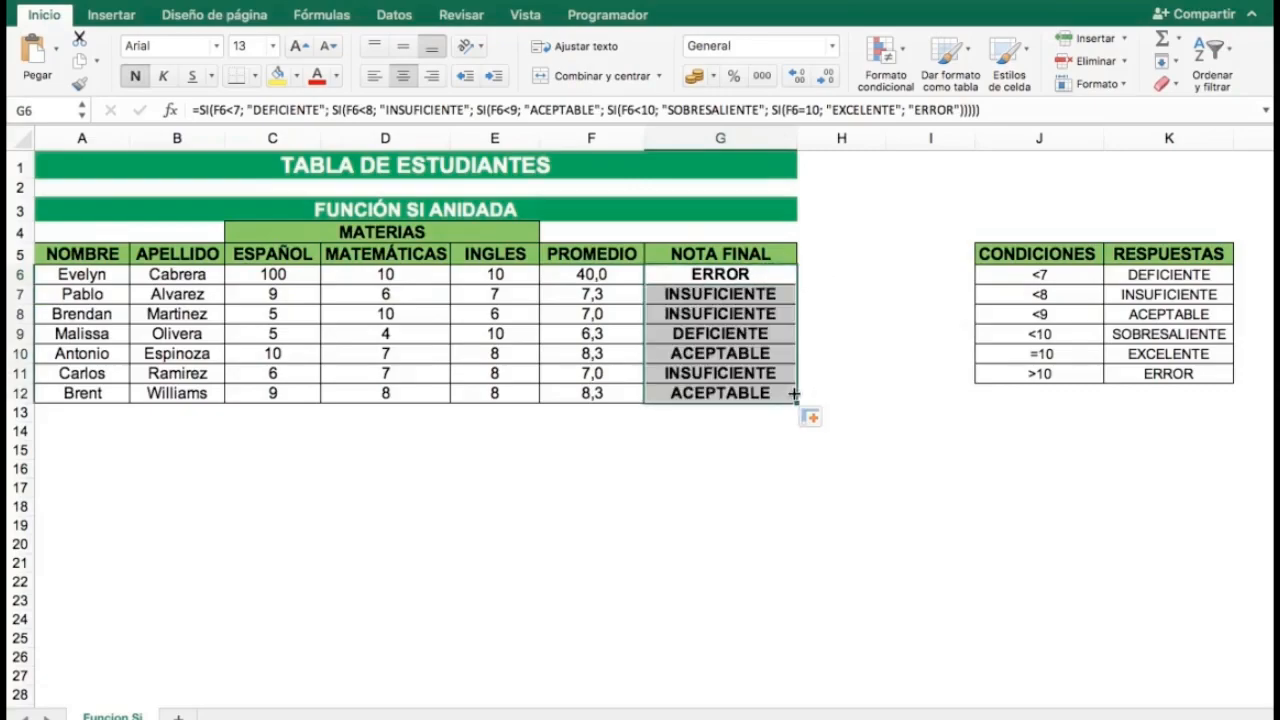
left_click(760, 296)
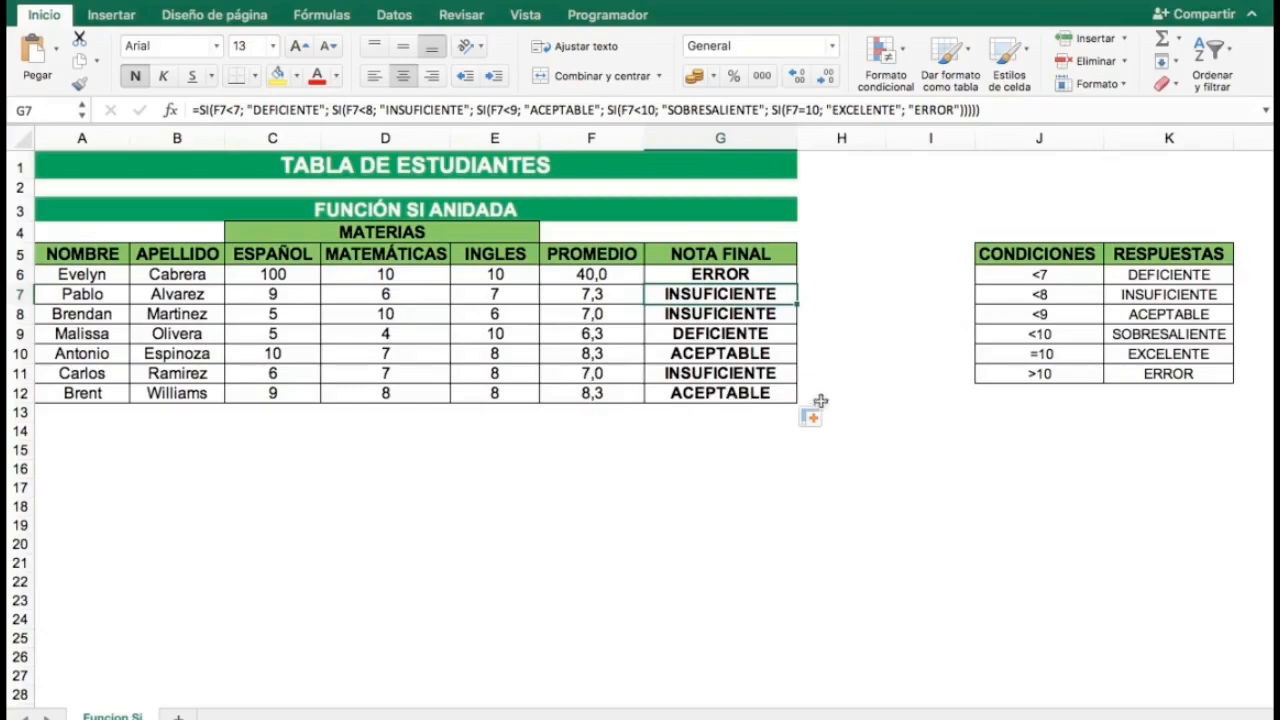
Step: Test the top-grade case by setting the ESPAÑOL grade in C6 to 10 and checking G6
left_click(289, 273)
type("10")
key("Return")
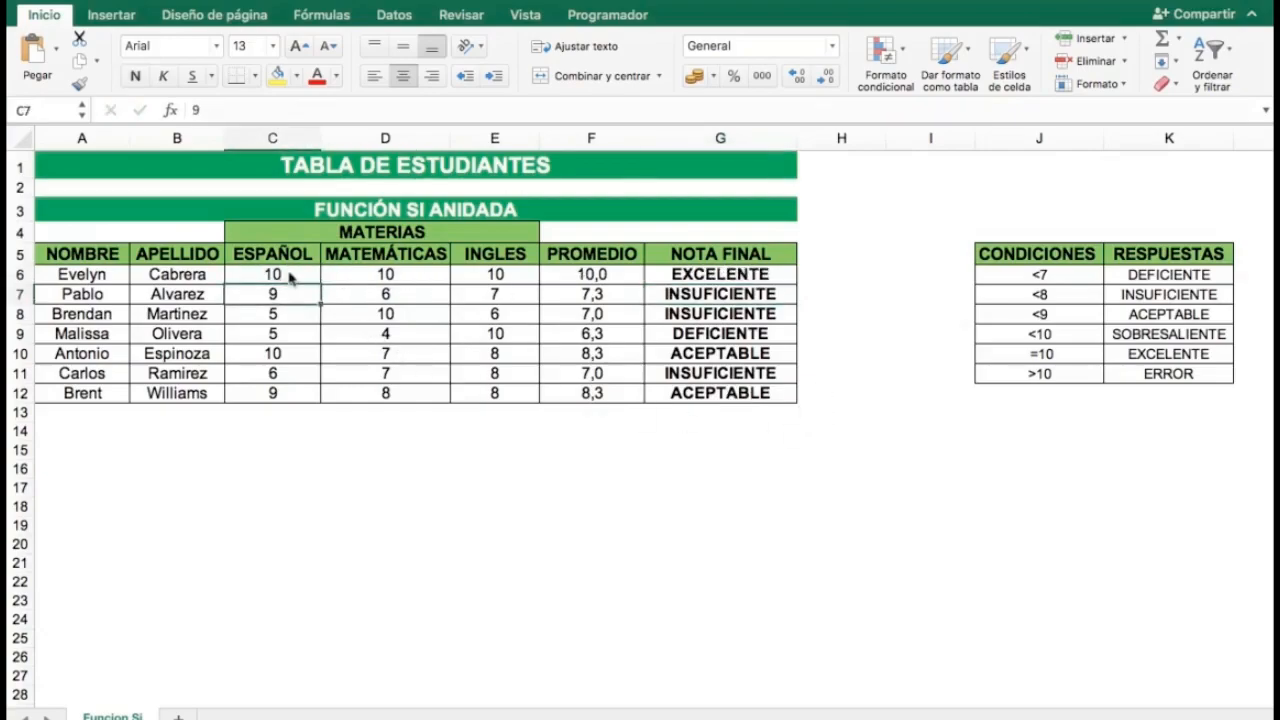
left_click(696, 277)
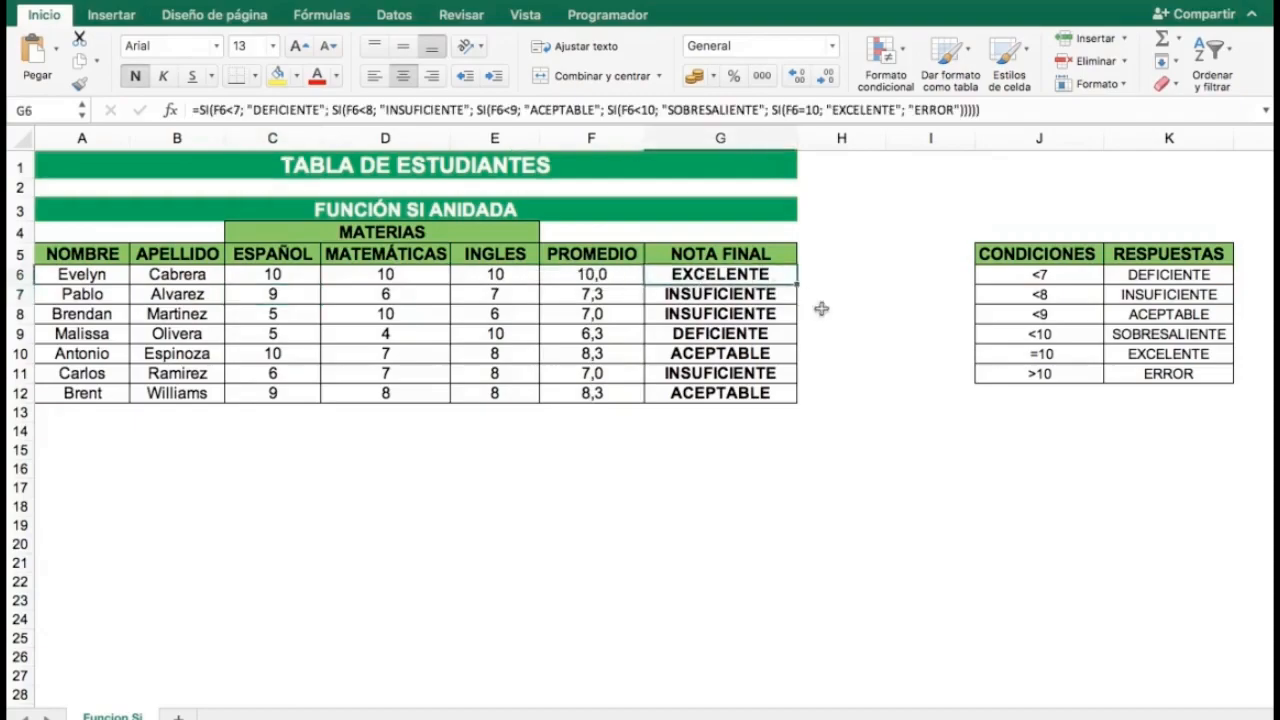
Step: Set the ESPAÑOL grade in C6 to 9,9 and display the average in F6 with two decimals
left_click(284, 273)
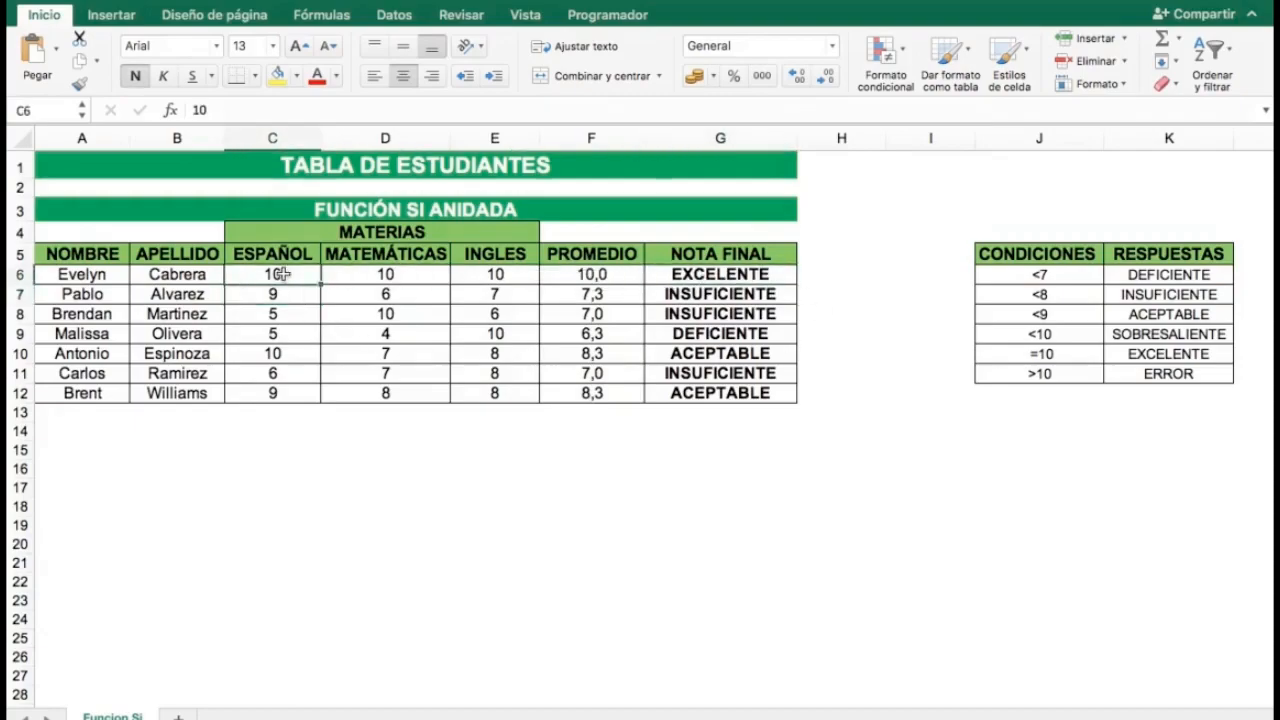
type("9,9")
key("Return")
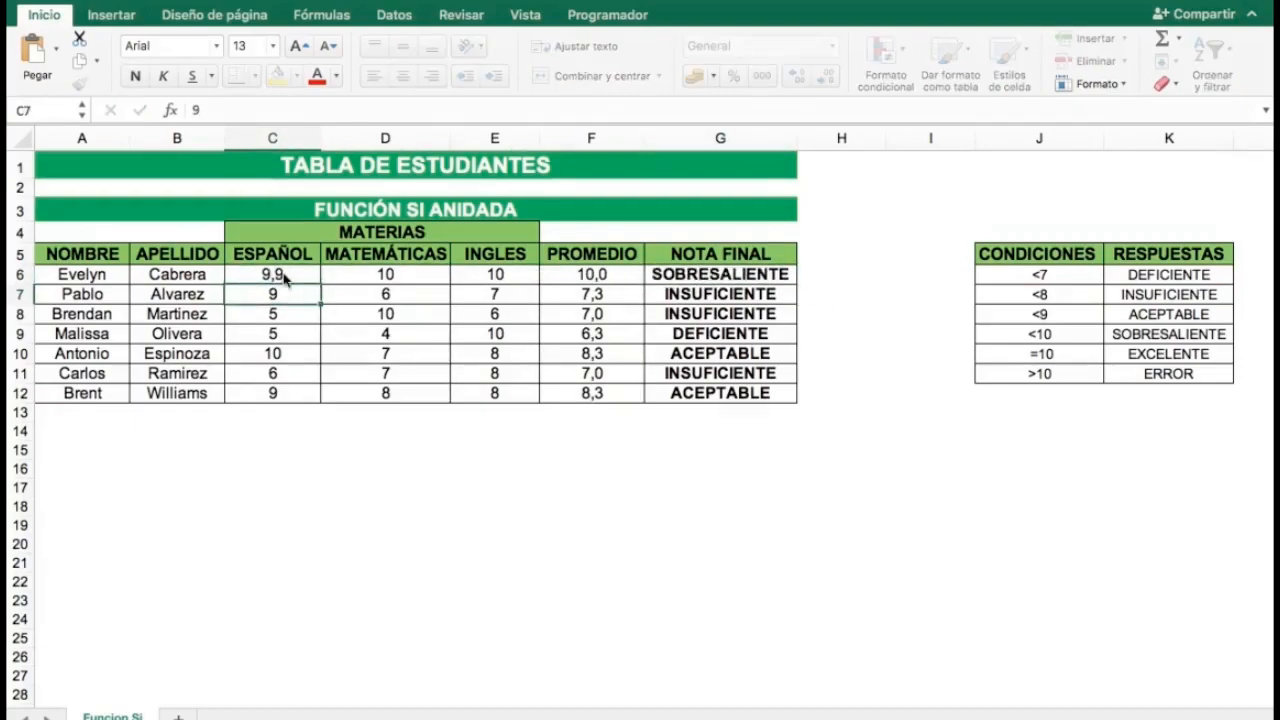
left_click(688, 280)
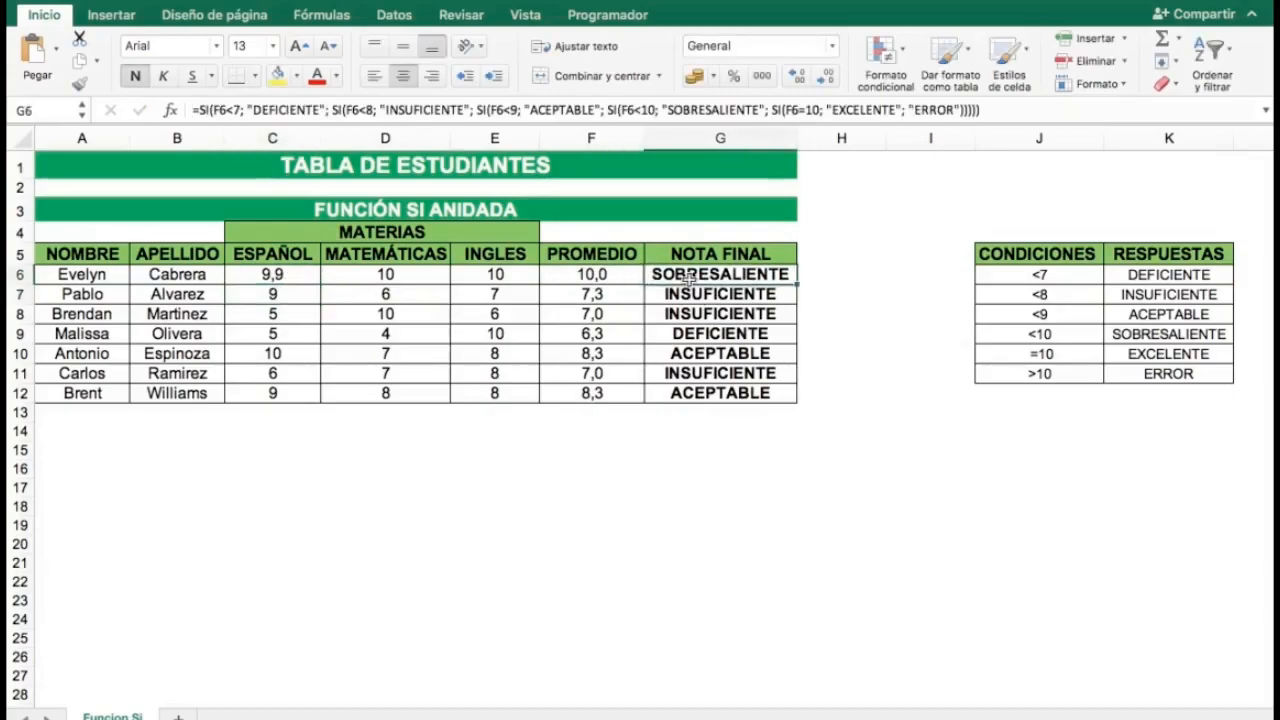
left_click(600, 278)
left_click(797, 76)
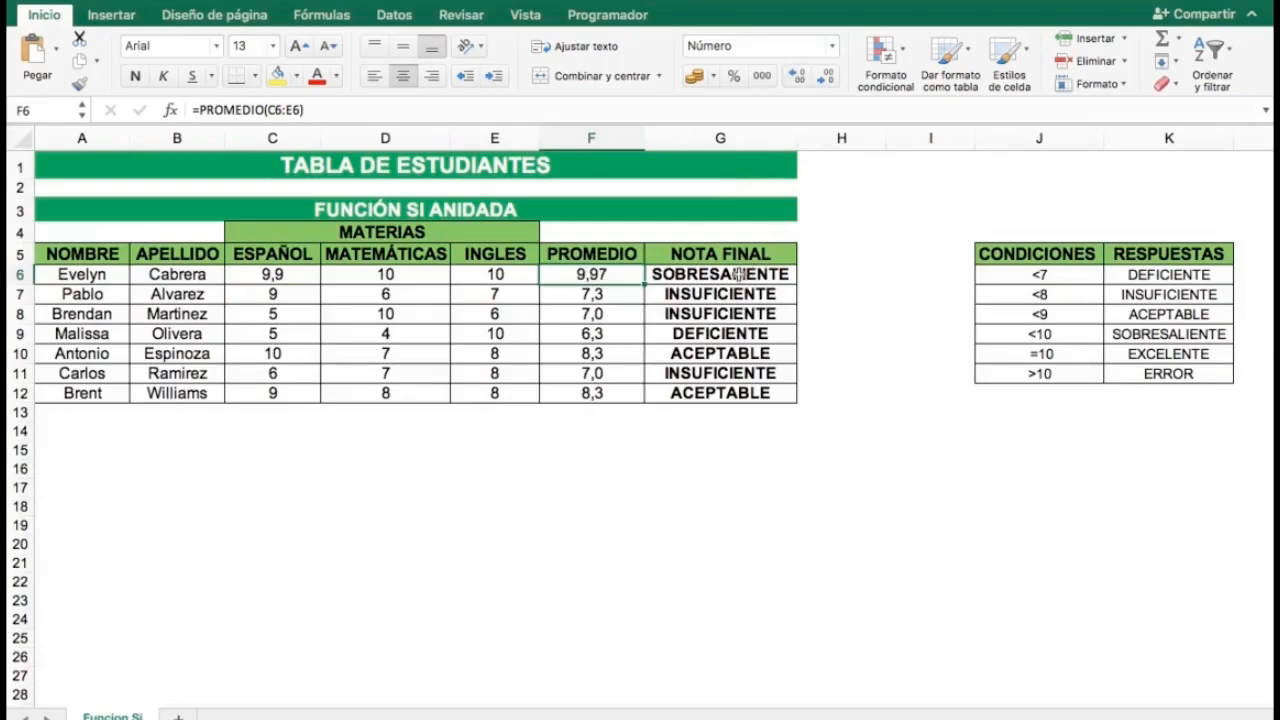